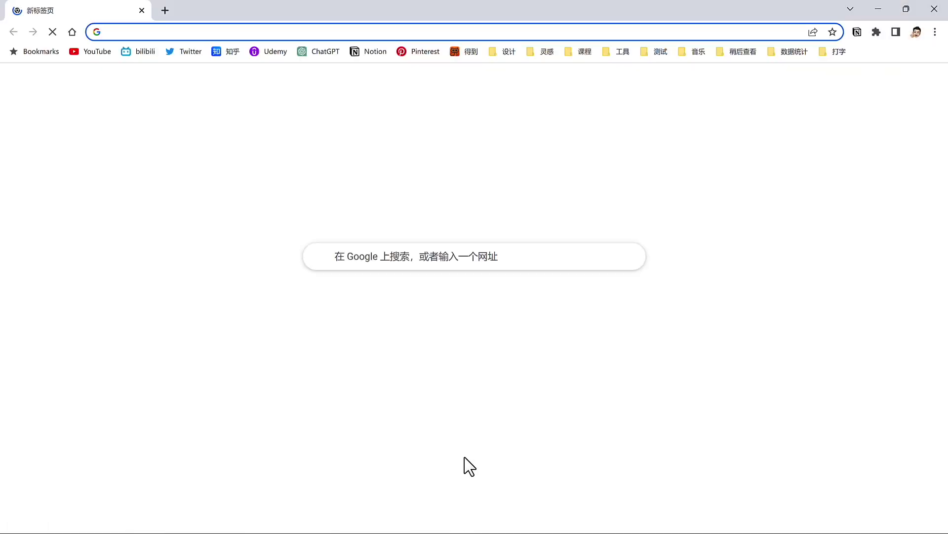
Browse the design-site list in Chrome's 设计 bookmark folder
left_click(500, 121)
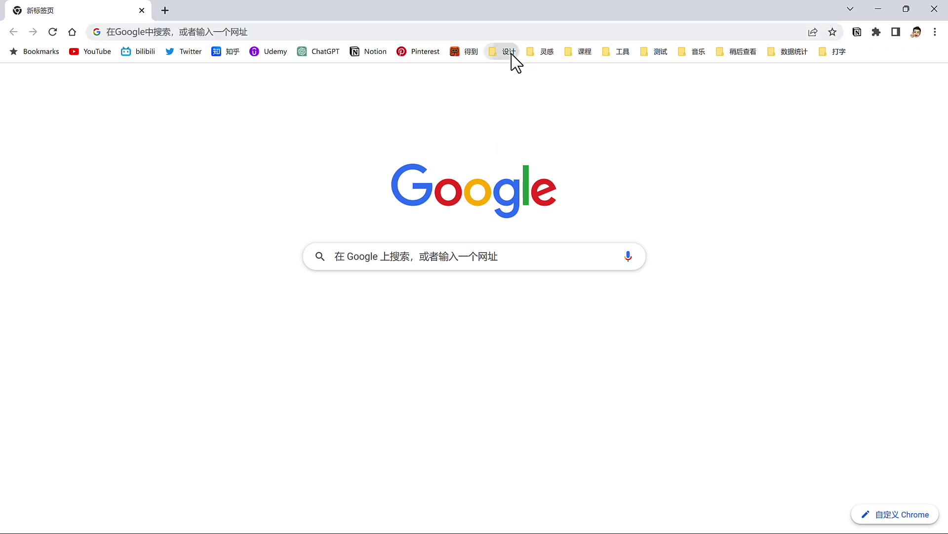
left_click(514, 61)
scroll(544, 265, "down", 2)
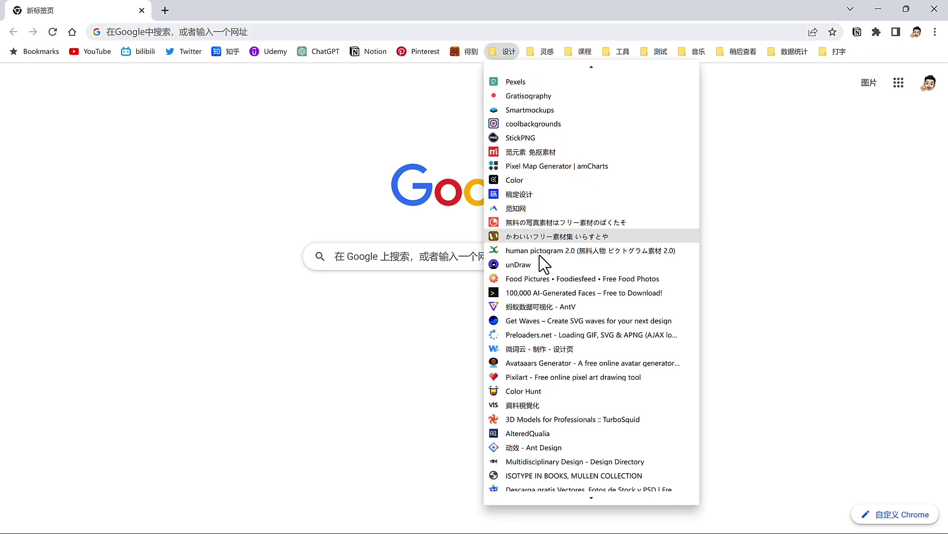
scroll(543, 264, "down", 3)
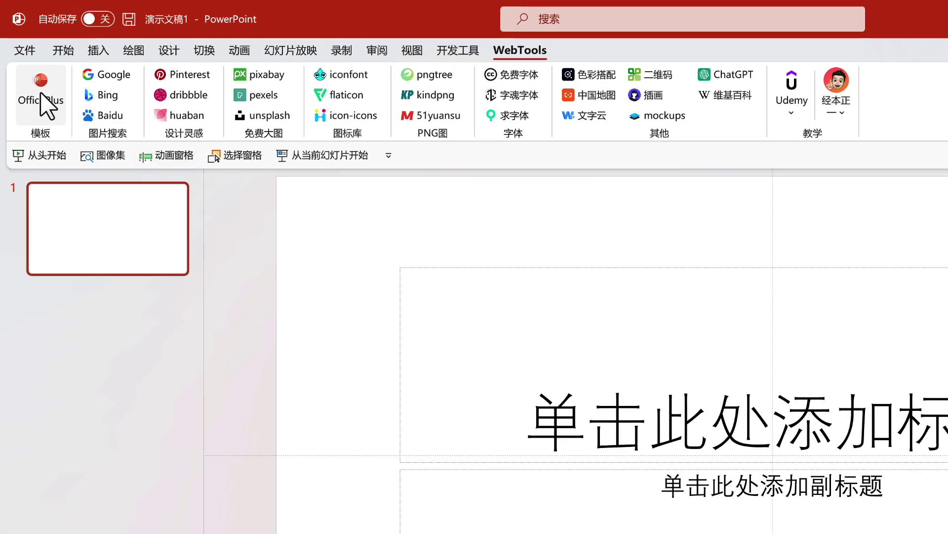
Open OfficePLUS from WebTools and browse its 学术答辩 PPT template category
left_click(41, 94)
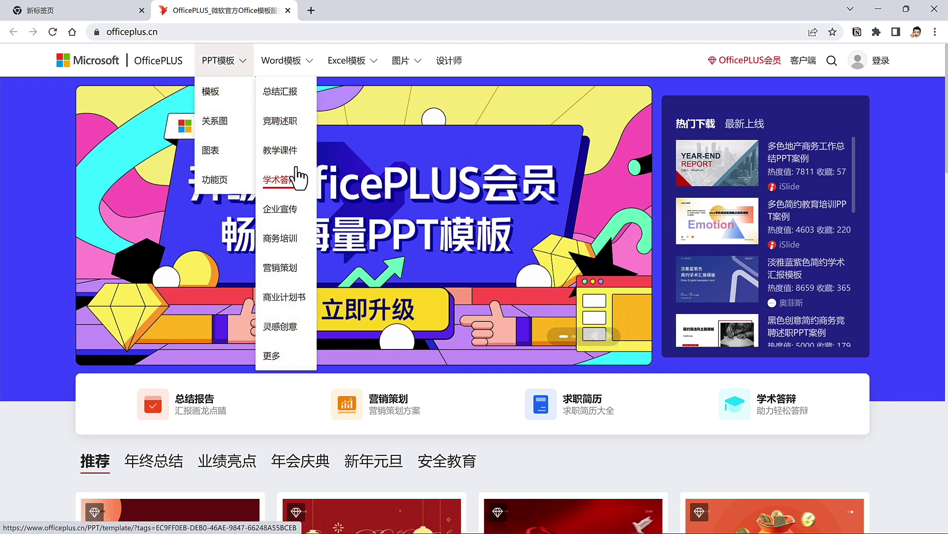
left_click(297, 169)
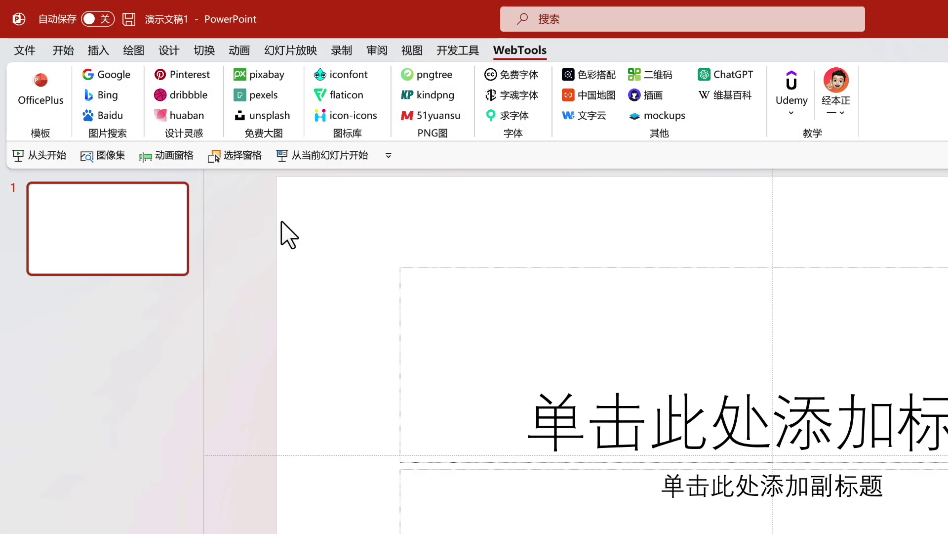
Open Bing image search from WebTools, then minimize Chrome back to PowerPoint
left_click(109, 95)
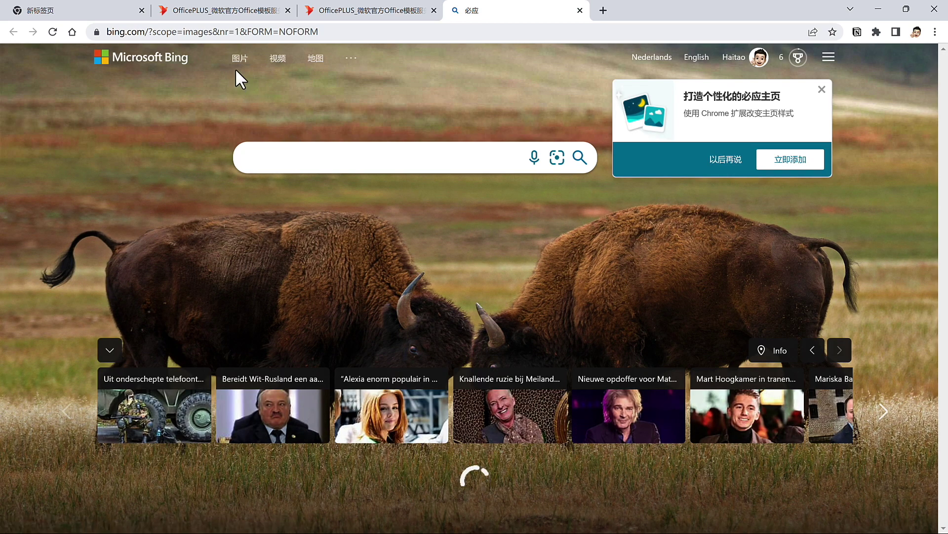
left_click(879, 9)
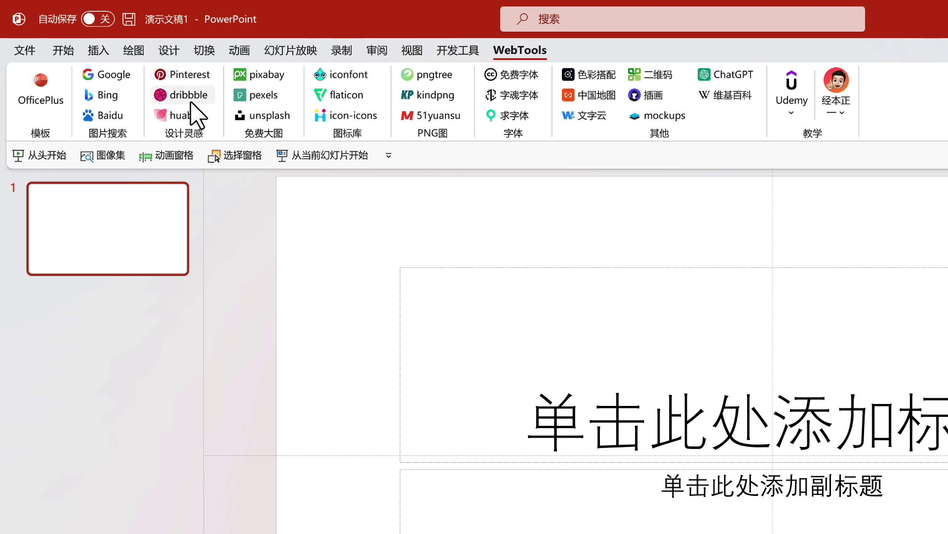
Browse Huaban's 时间轴设计 timeline design results, then minimize the browser
left_click(197, 116)
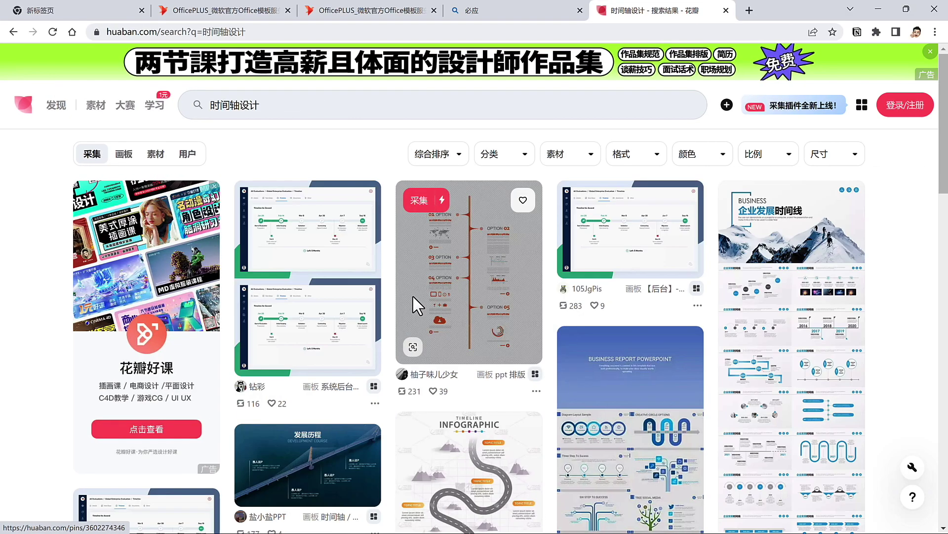
mouse_move(629, 230)
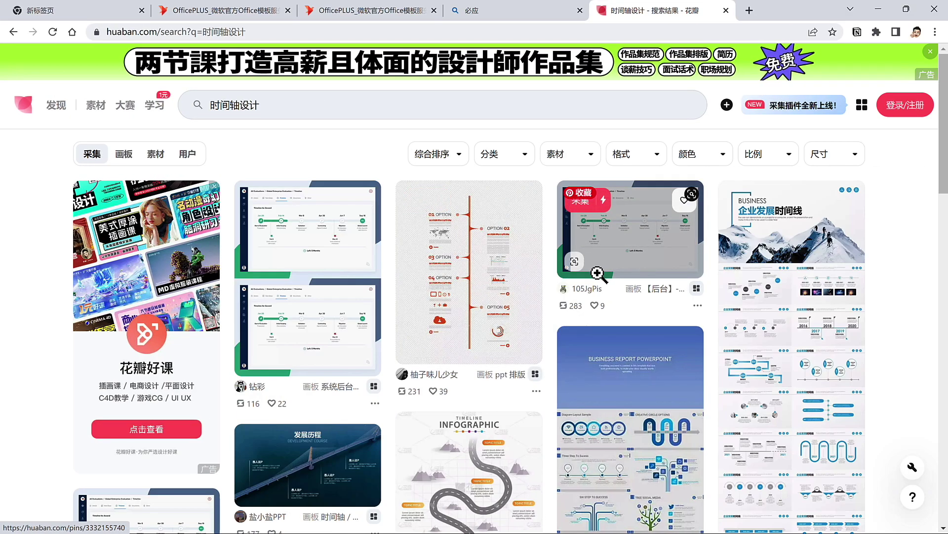
scroll(597, 273, "down", 3)
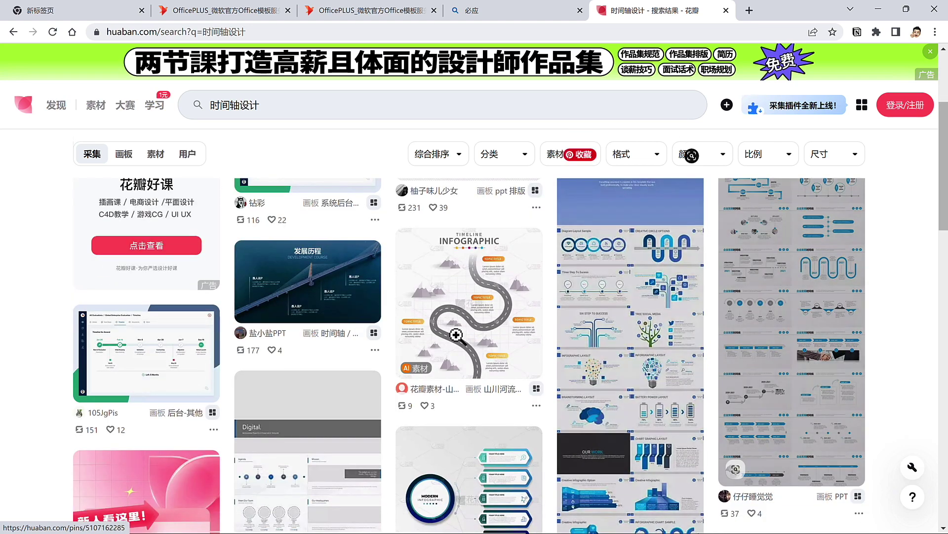
scroll(236, 364, "down", 3)
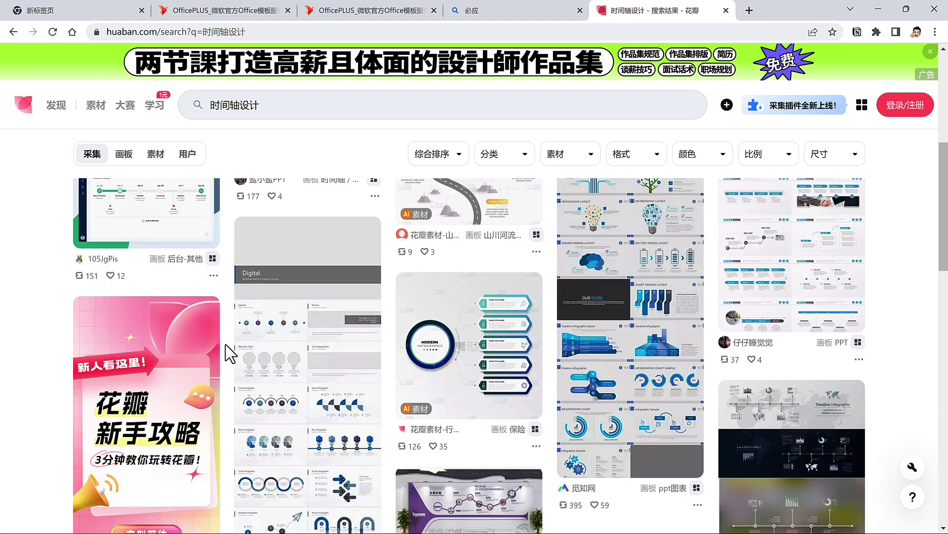
left_click(878, 9)
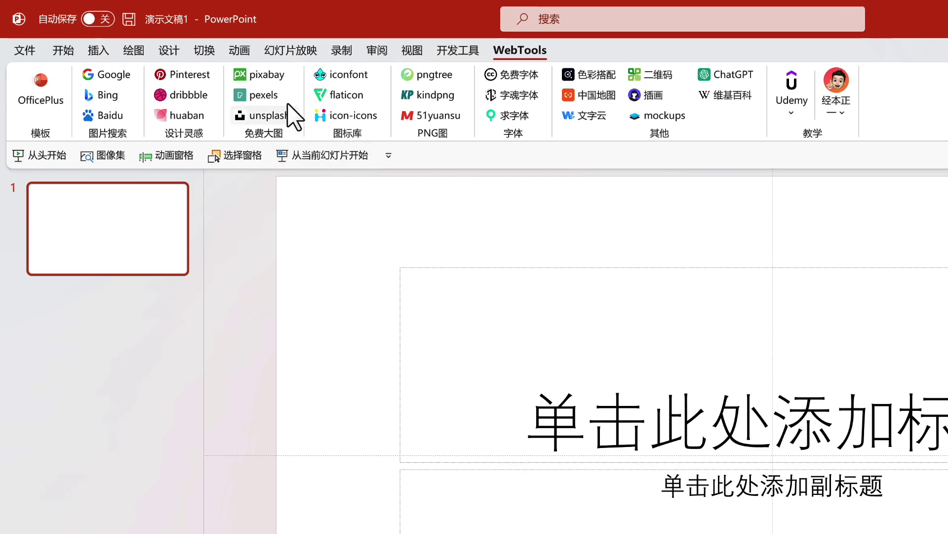
Open Pixabay from WebTools and search for 'office' stock images
left_click(266, 75)
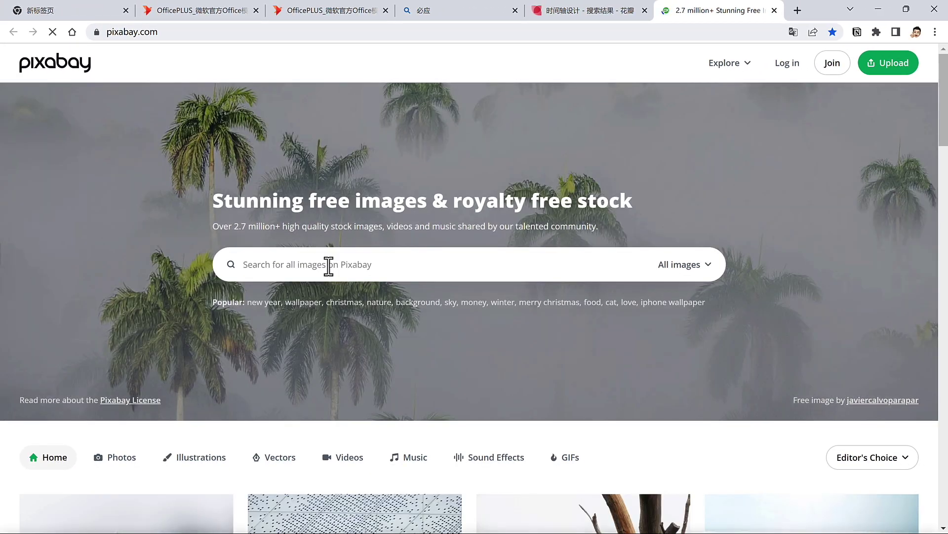
left_click(329, 266)
type("office")
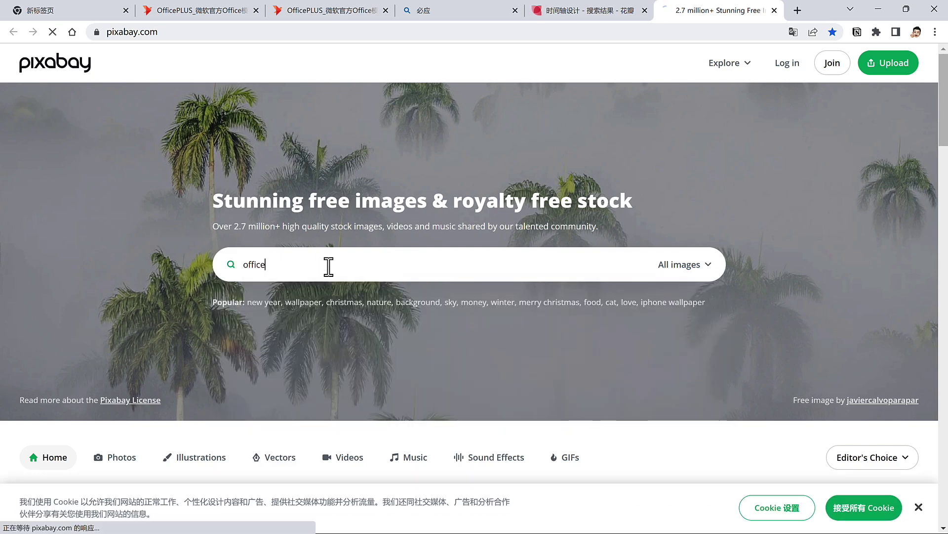
scroll(331, 269, "down", 5)
scroll(336, 274, "down", 3)
scroll(341, 280, "down", 4)
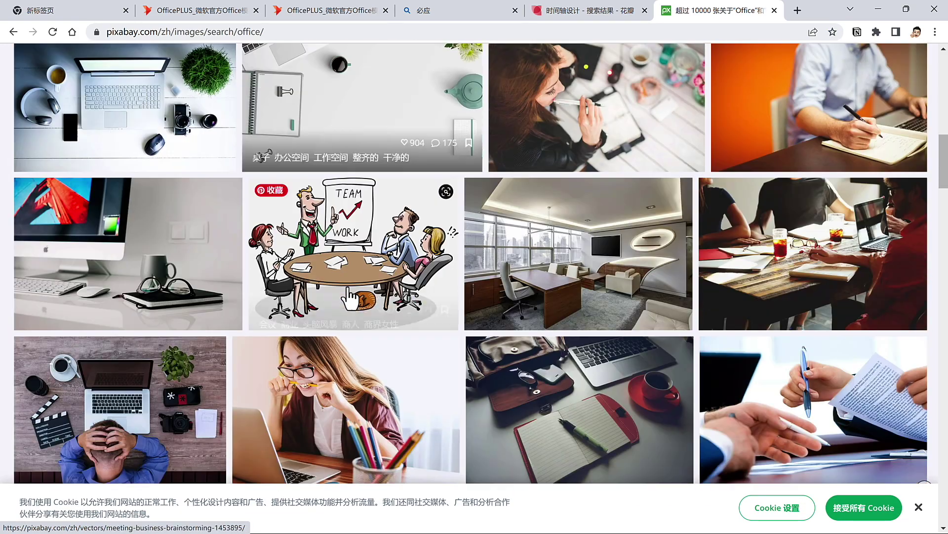
scroll(346, 285, "down", 4)
scroll(482, 322, "up", 3)
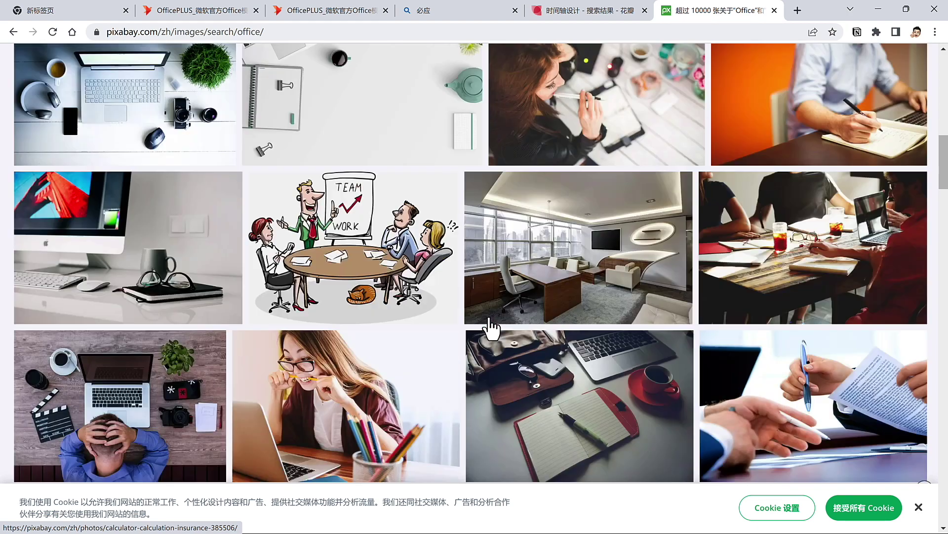
scroll(491, 329, "up", 12)
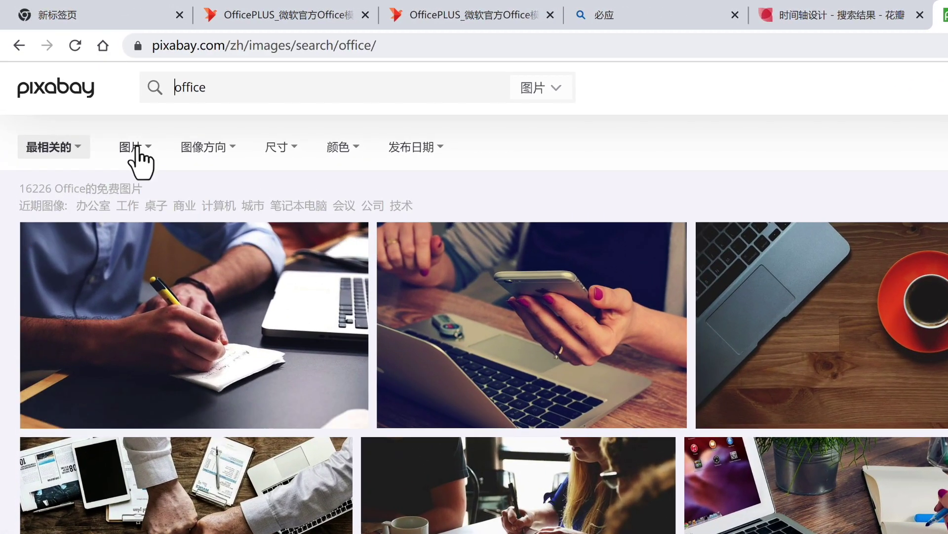
Switch the office results to 视频 videos, browse them, then minimize the browser
left_click(97, 105)
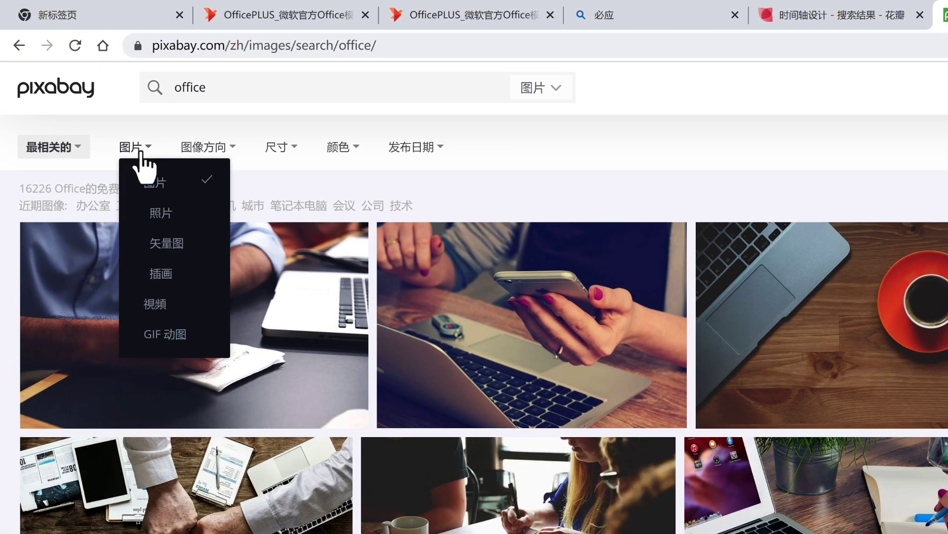
left_click(184, 306)
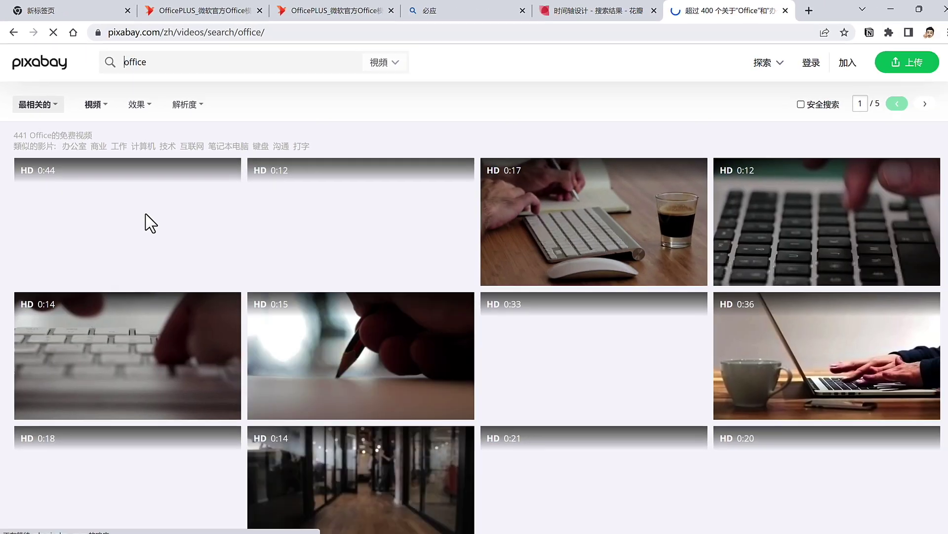
scroll(148, 220, "down", 4)
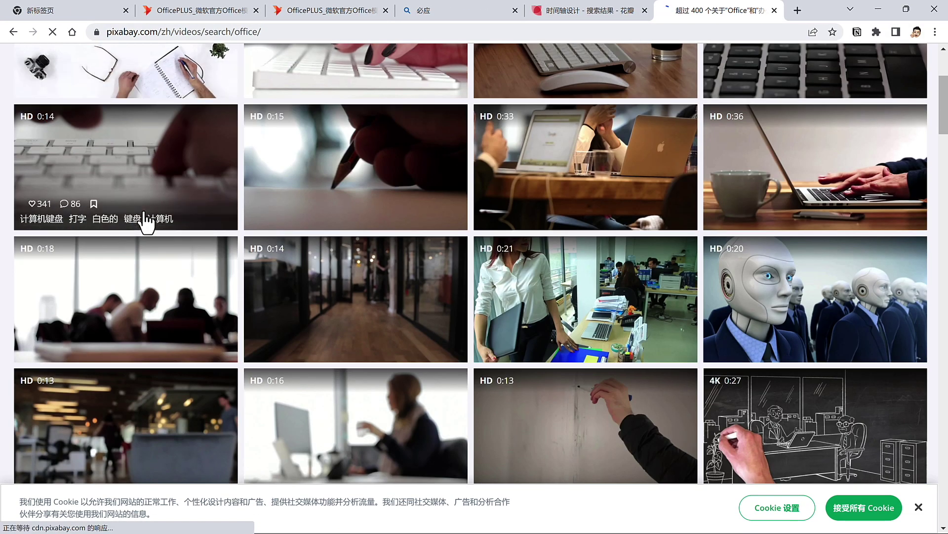
scroll(306, 280, "down", 3)
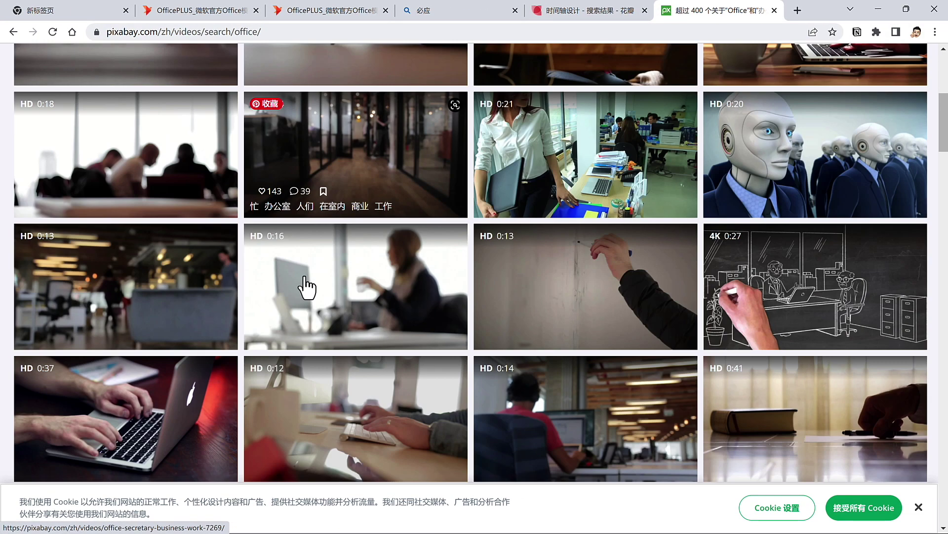
scroll(305, 279, "down", 3)
scroll(303, 280, "down", 2)
scroll(304, 280, "down", 4)
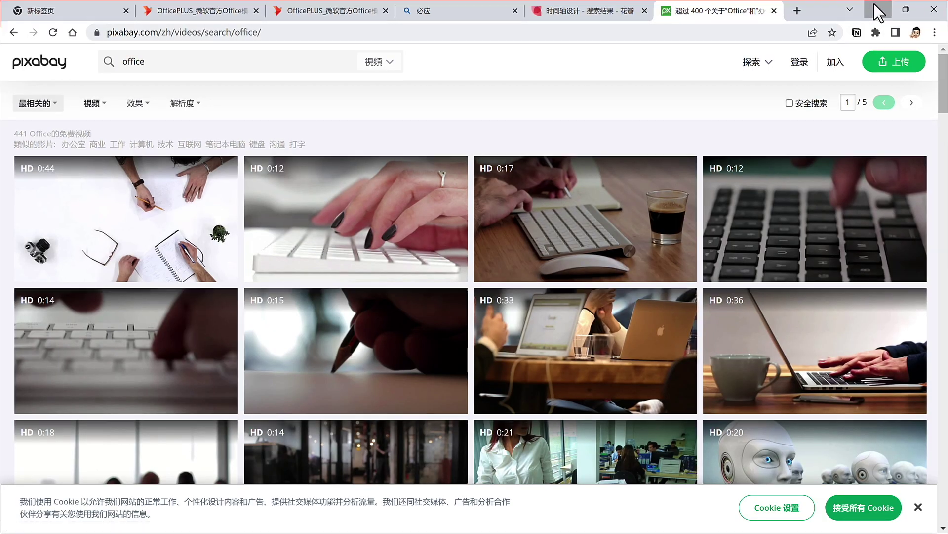
left_click(878, 9)
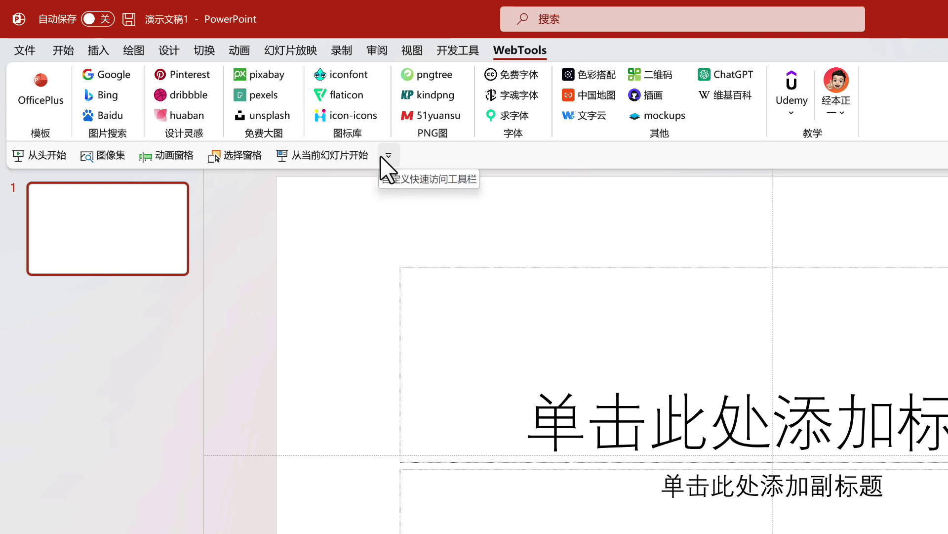
Search iconfont for 团队 and download a team icon as an SVG file
left_click(342, 75)
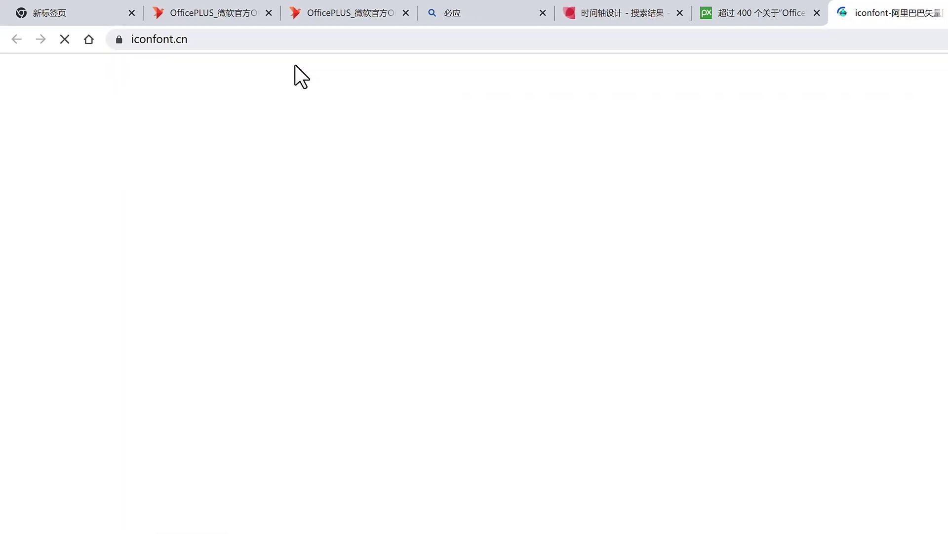
type("tuandui")
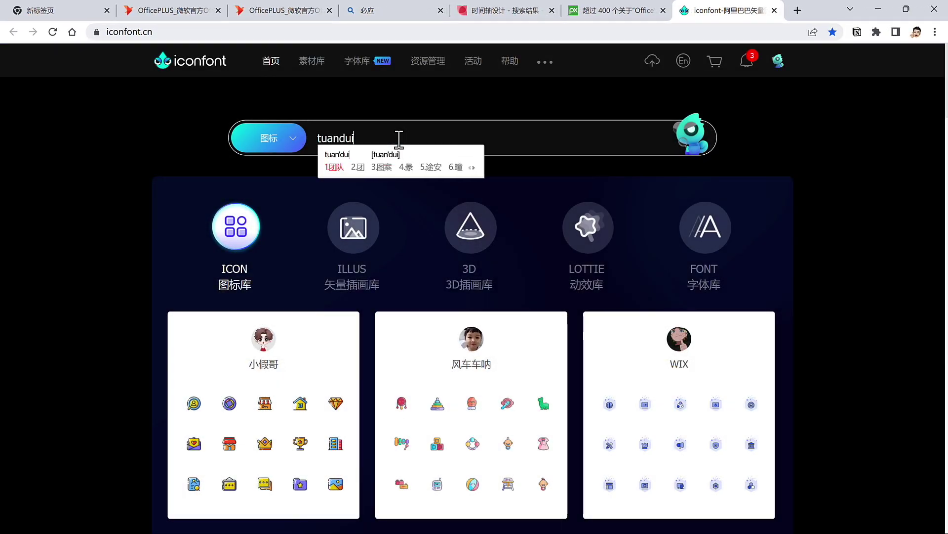
key("space")
key("Return")
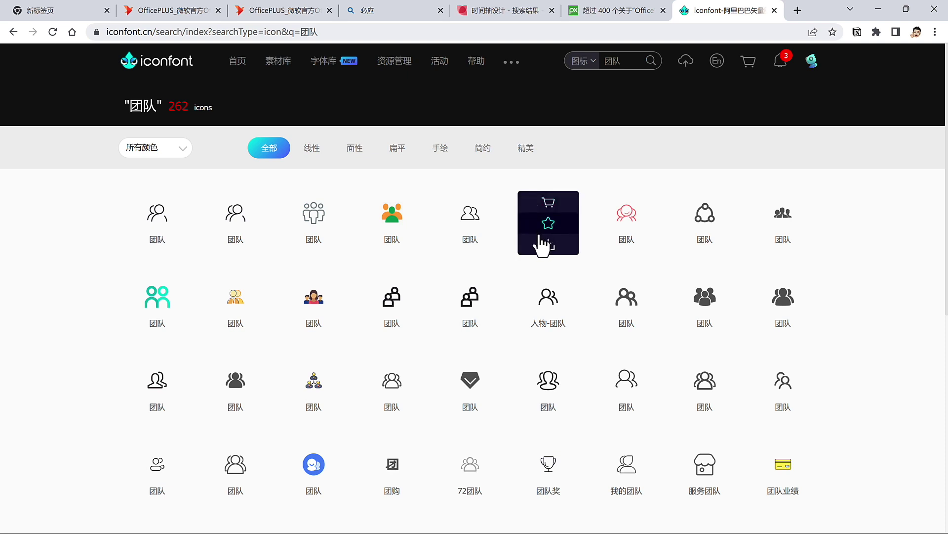
mouse_move(548, 304)
left_click(471, 328)
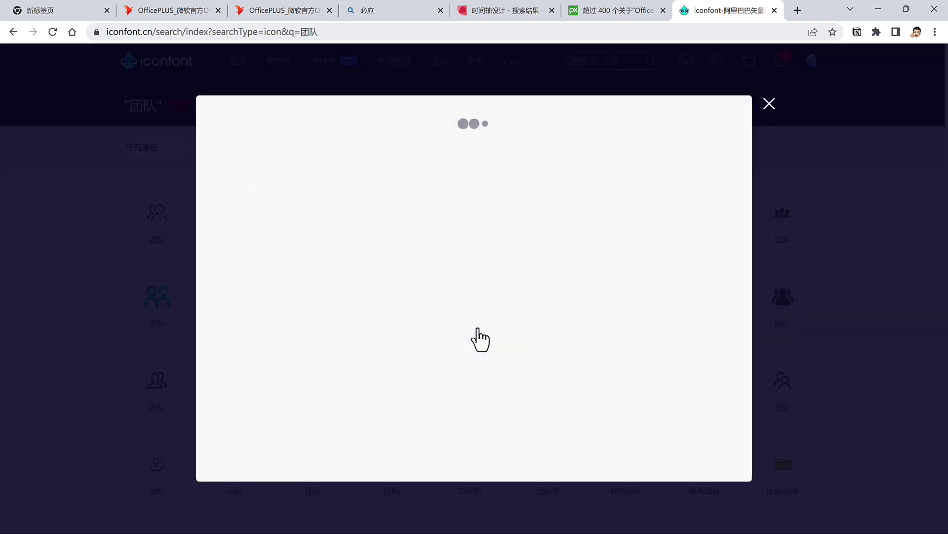
left_click(293, 456)
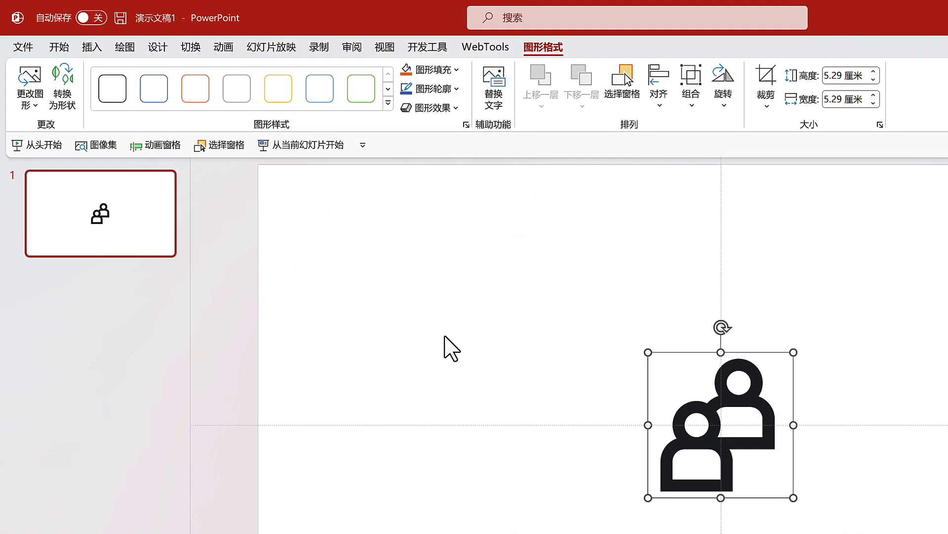
Fill the people icon with standard Green, then open KindPNG from the WebTools tab
left_click(464, 75)
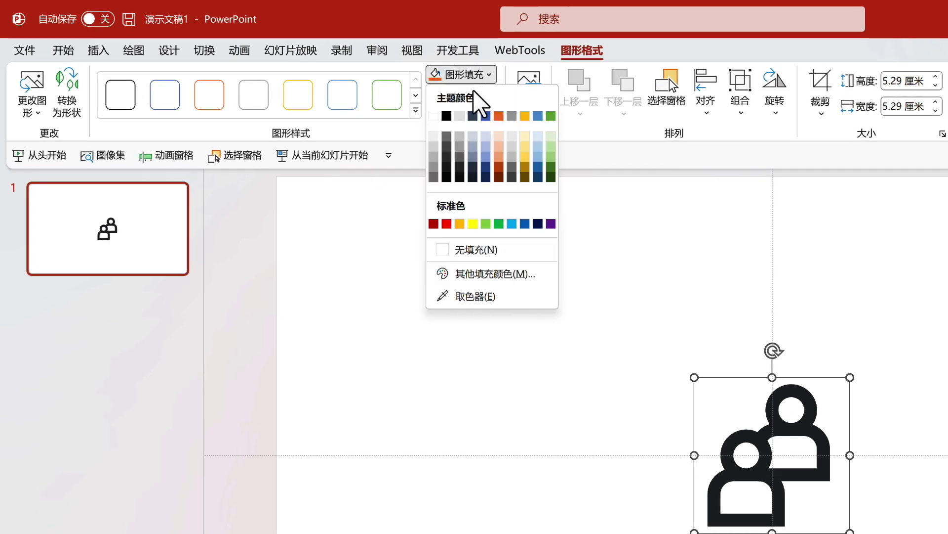
left_click(497, 224)
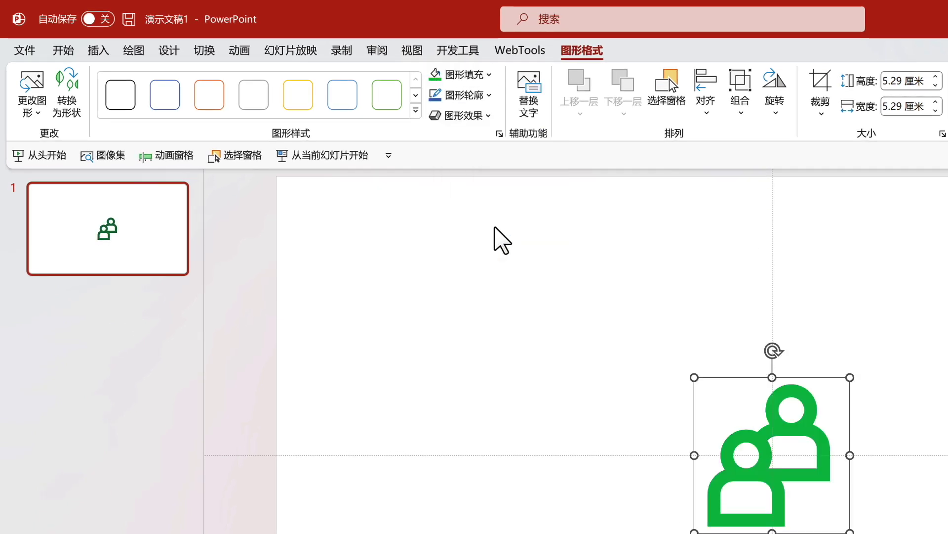
left_click(521, 52)
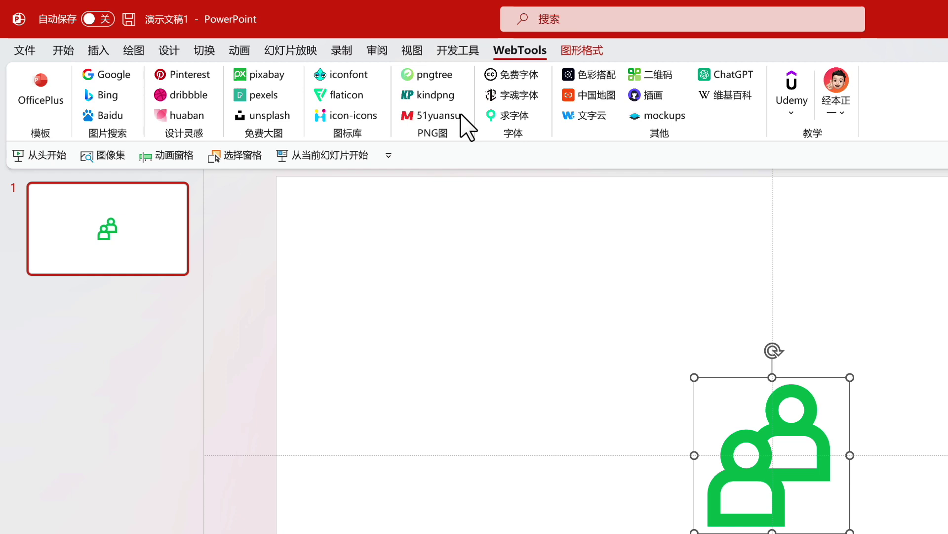
left_click(433, 94)
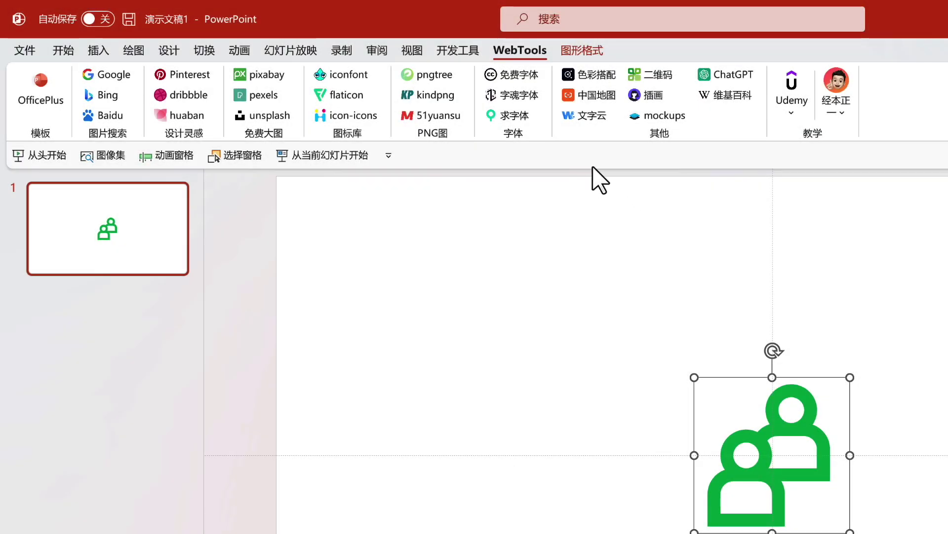
left_click(528, 78)
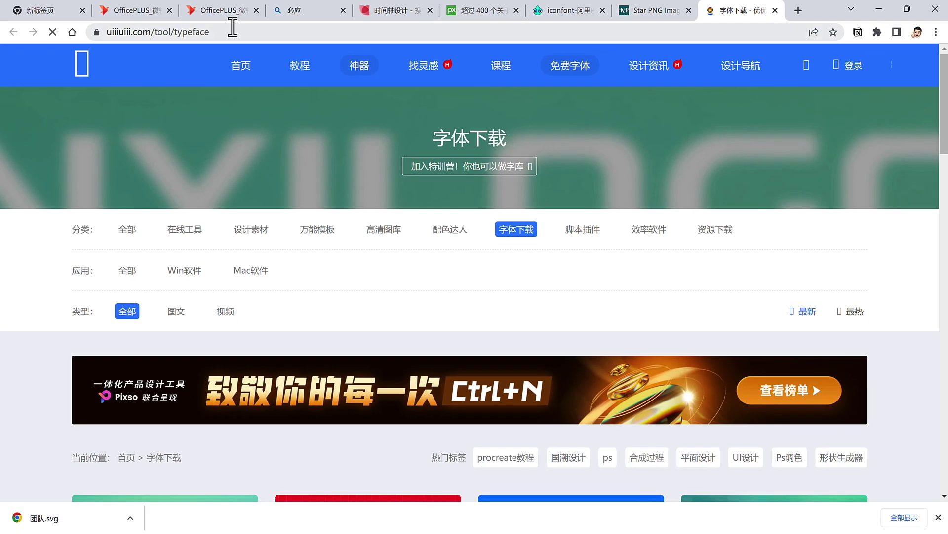
scroll(326, 185, "down", 4)
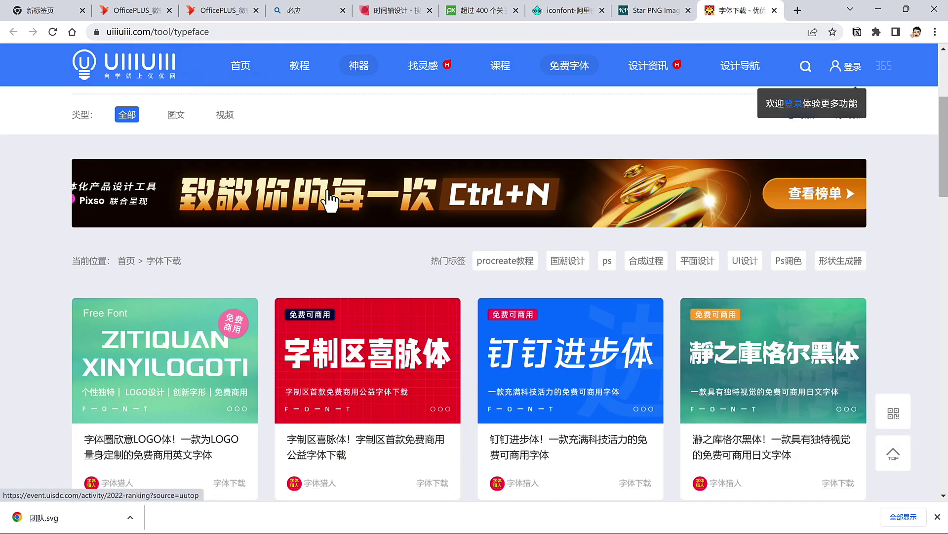
scroll(328, 200, "down", 3)
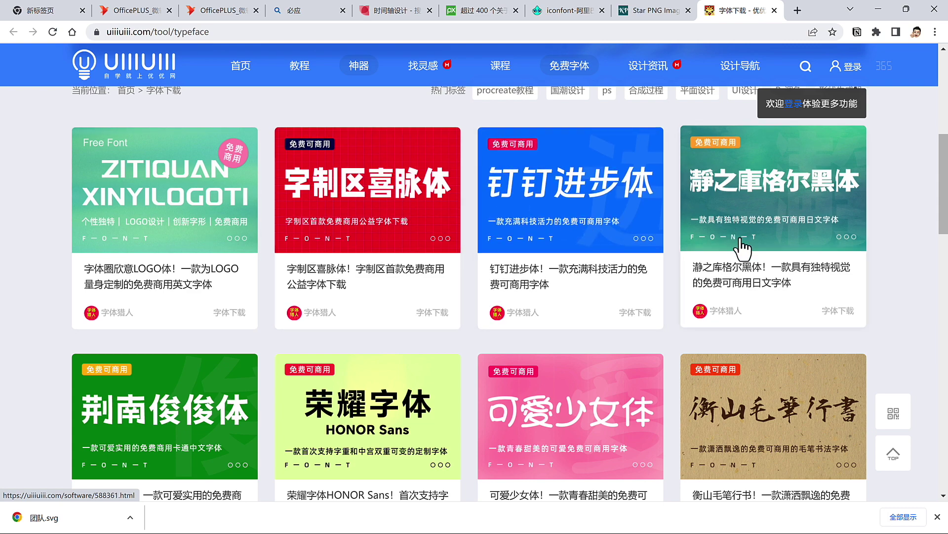
scroll(741, 247, "down", 3)
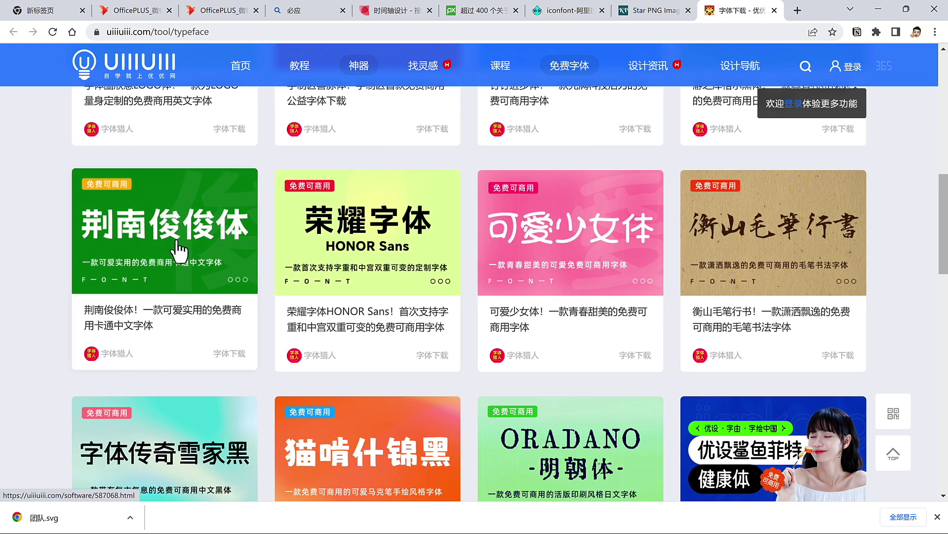
scroll(178, 250, "down", 3)
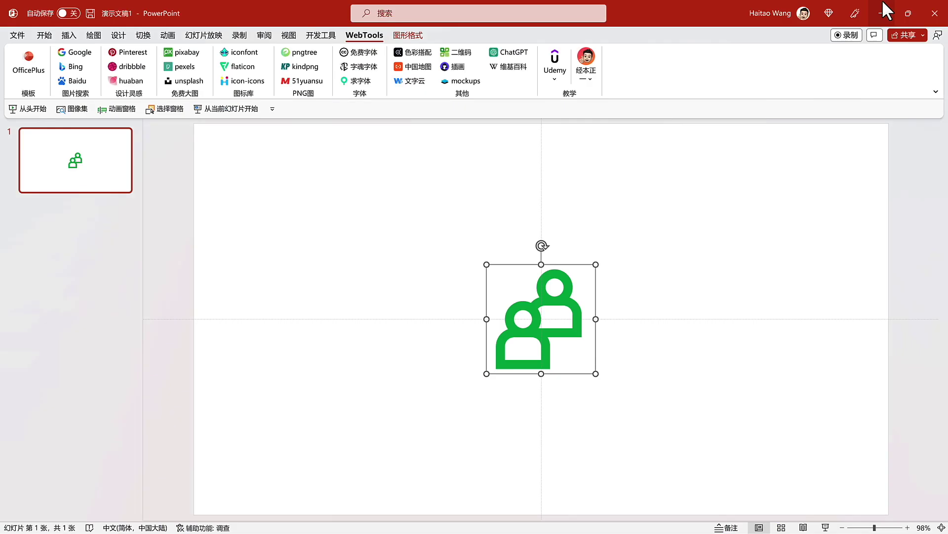
left_click(878, 9)
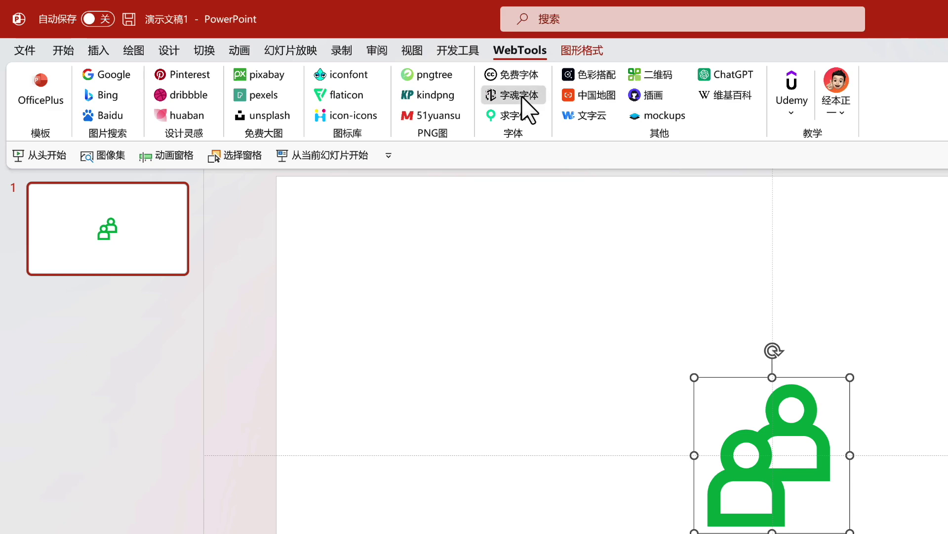
left_click(523, 98)
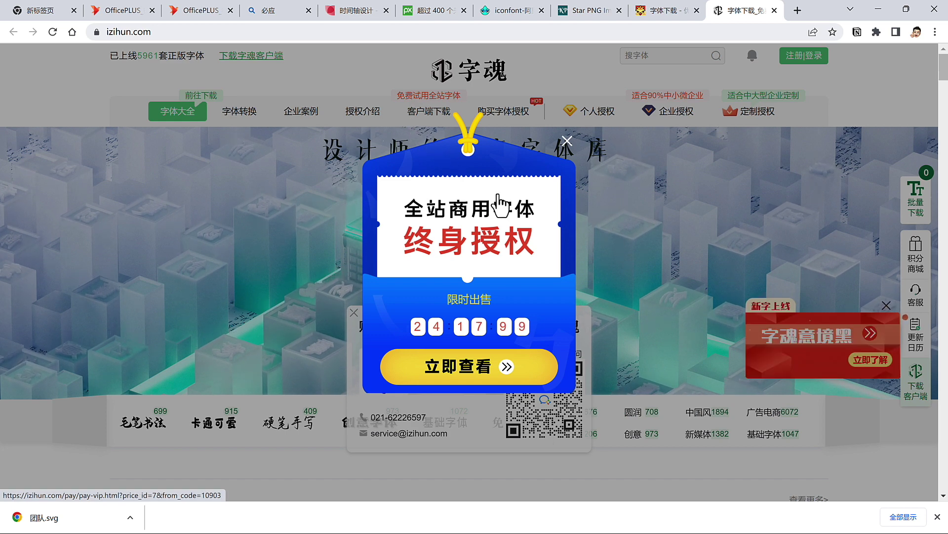
left_click(499, 375)
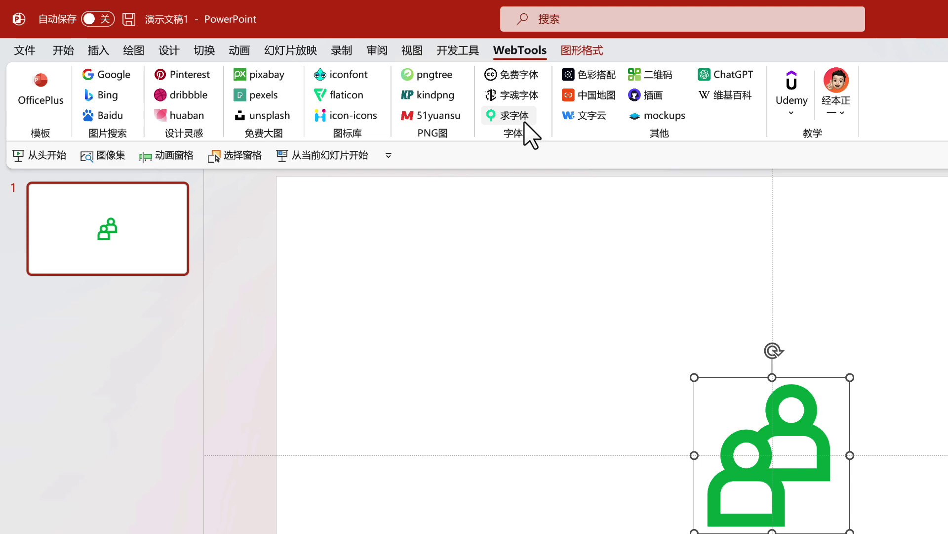
left_click(524, 123)
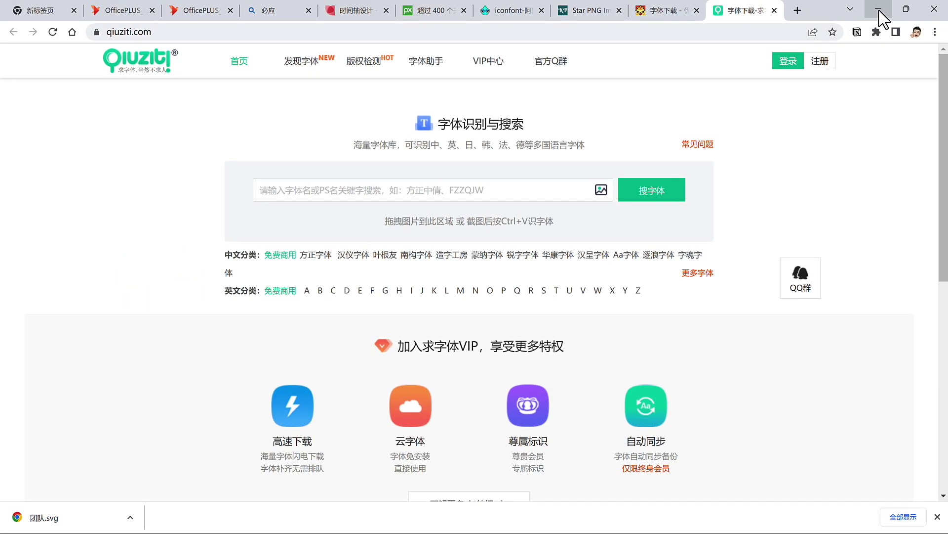
left_click(882, 10)
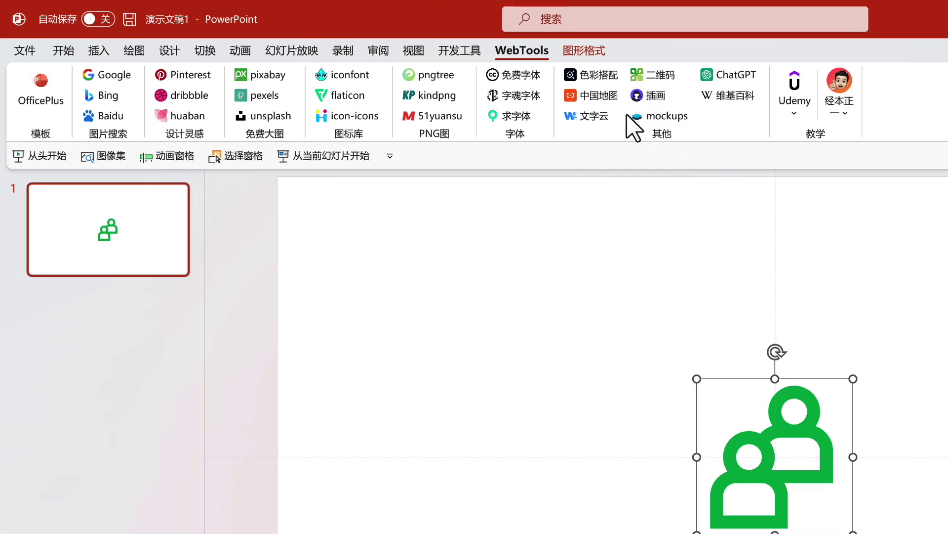
left_click(595, 75)
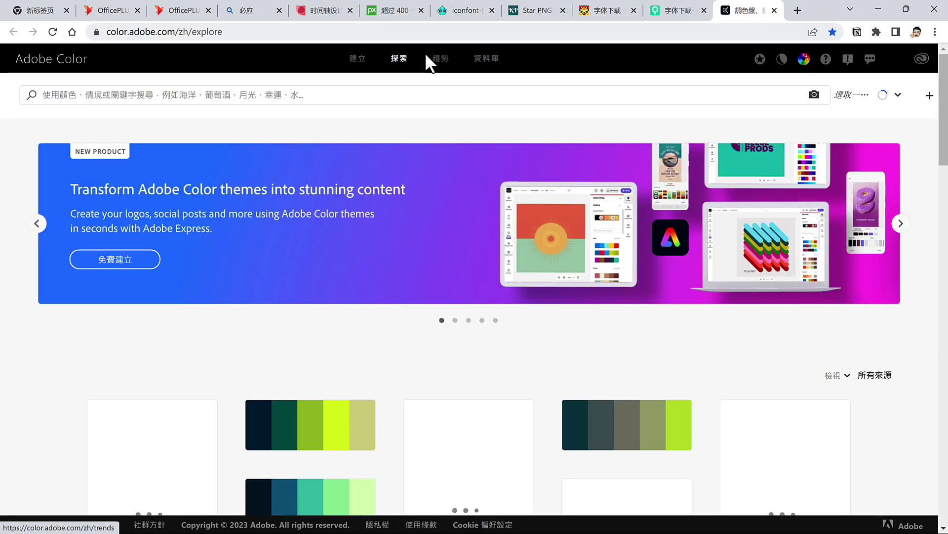
Search Adobe Color for 'Starbuck' and open the green Starbucks palette with #4A8C74
left_click(406, 99)
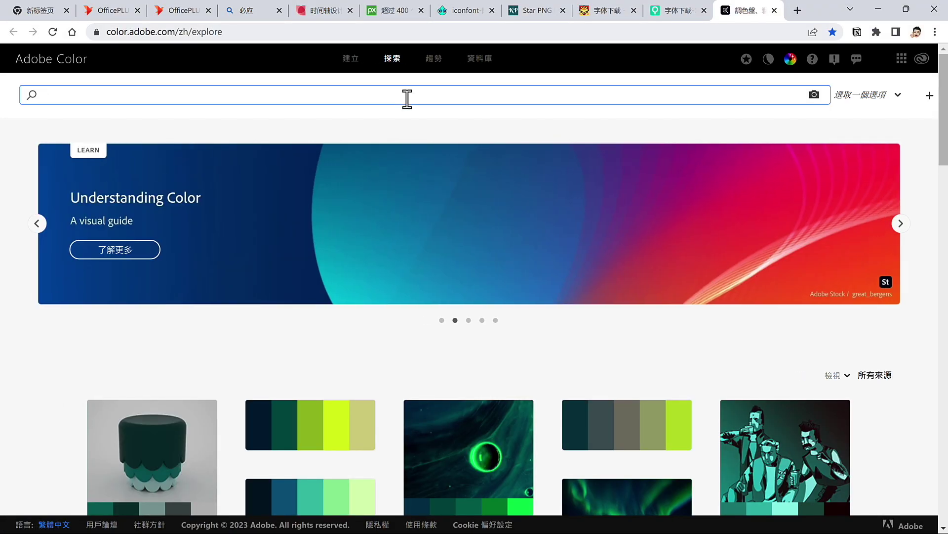
type("Star")
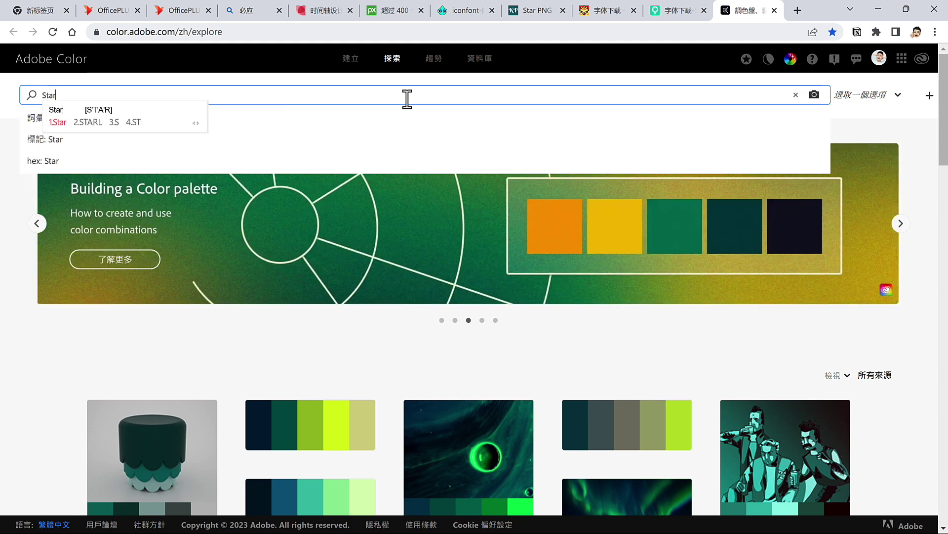
type("buck")
key("space")
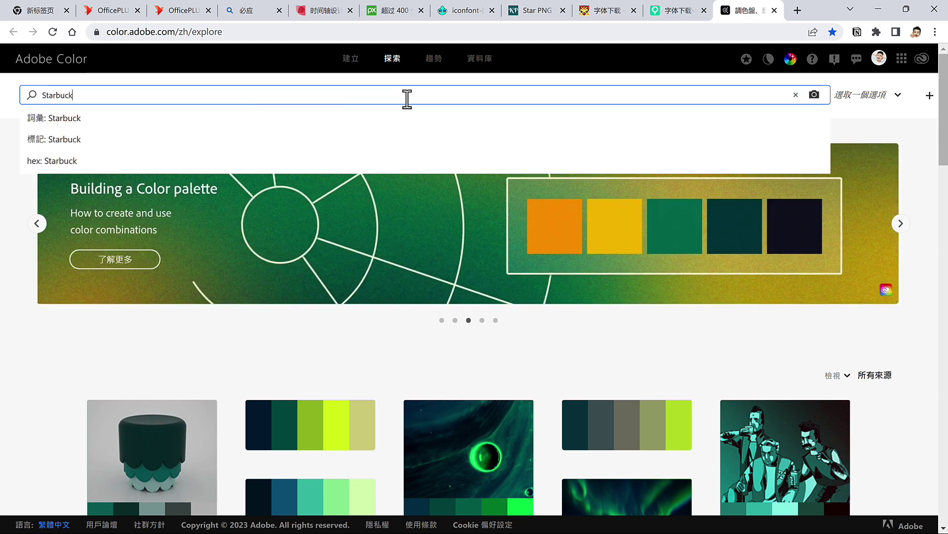
key("Return")
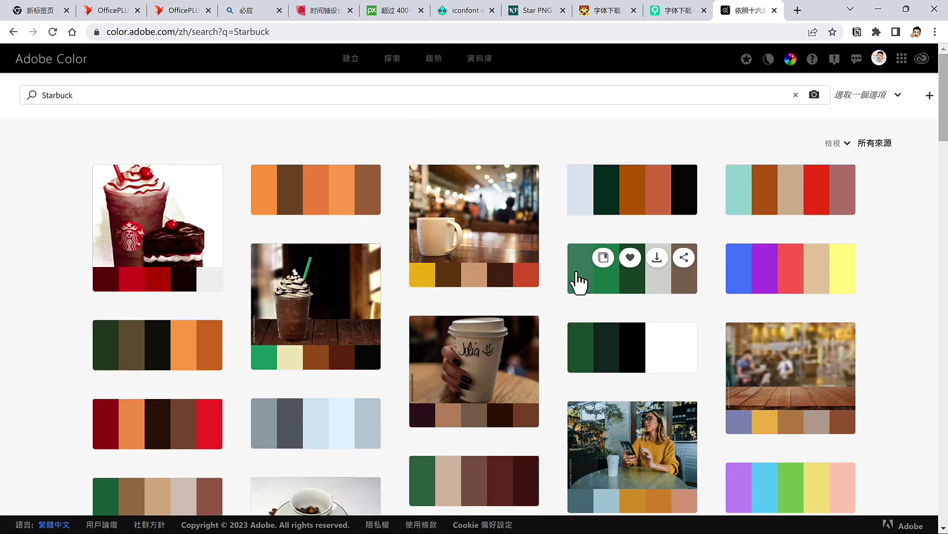
left_click(623, 303)
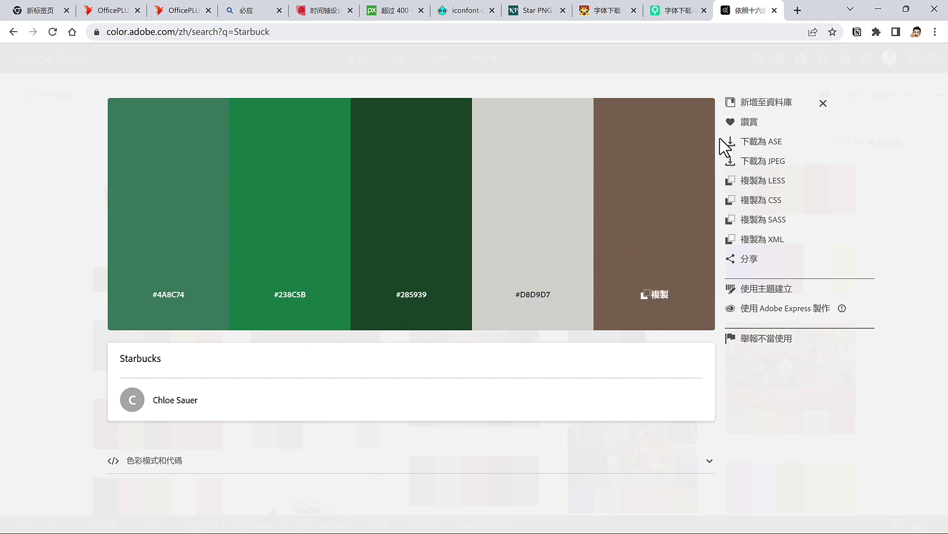
Replace the icon's #00B050 fill with custom hex colour #4A8C74 via Format Shape
left_click(882, 11)
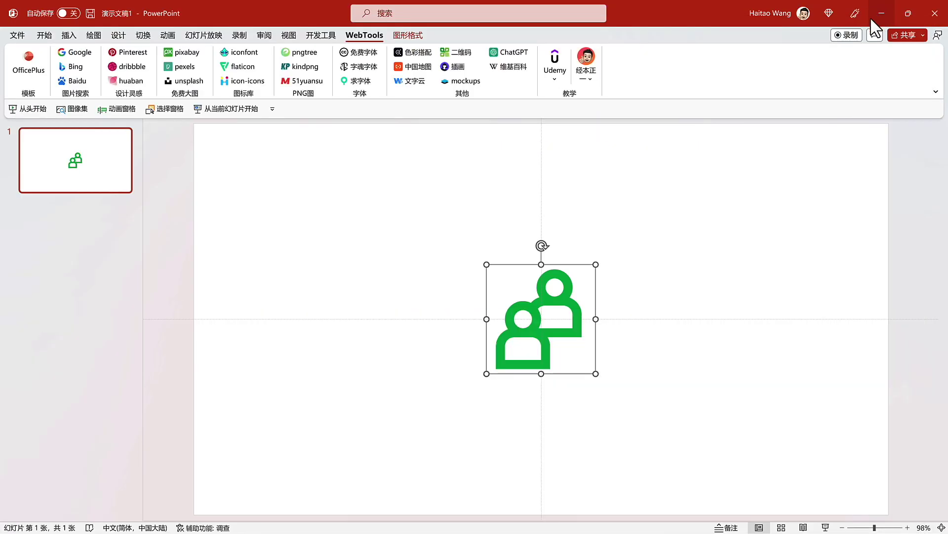
right_click(542, 291)
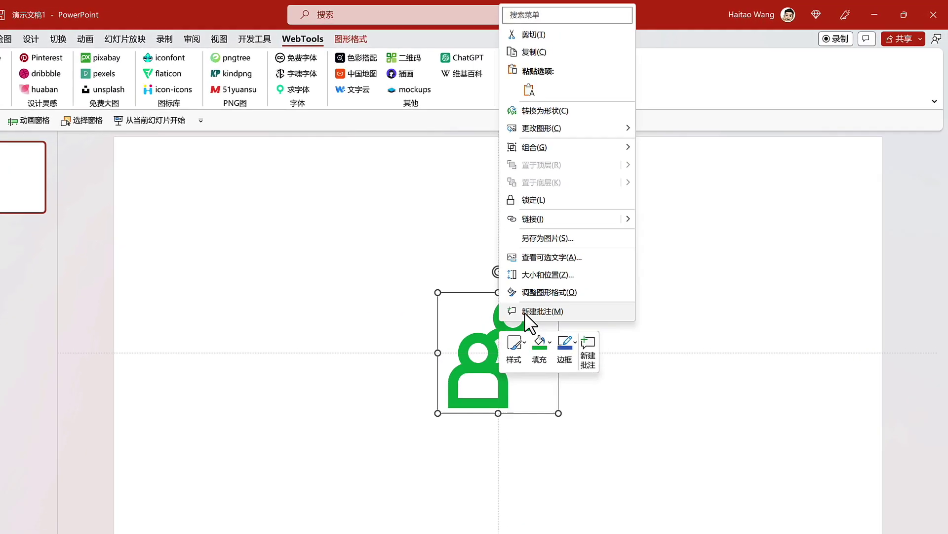
left_click(529, 310)
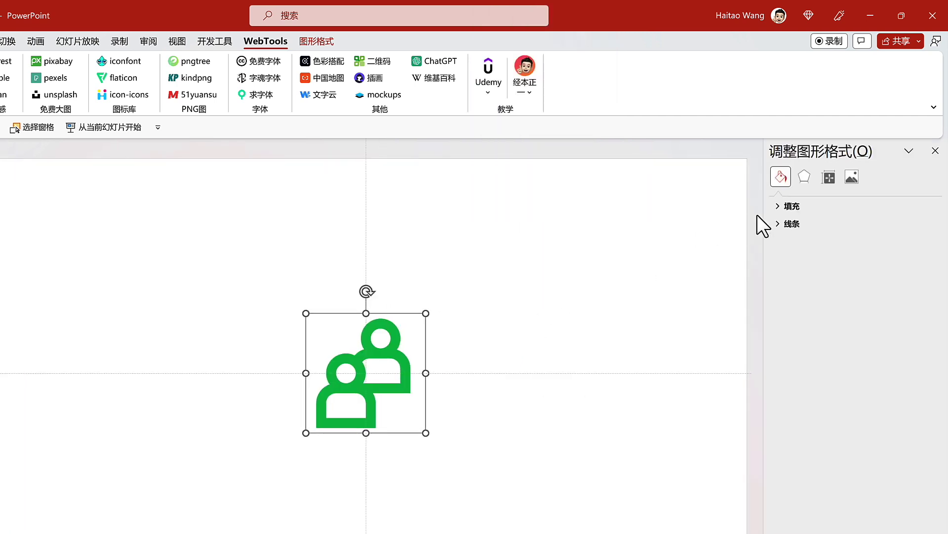
left_click(778, 207)
left_click(920, 326)
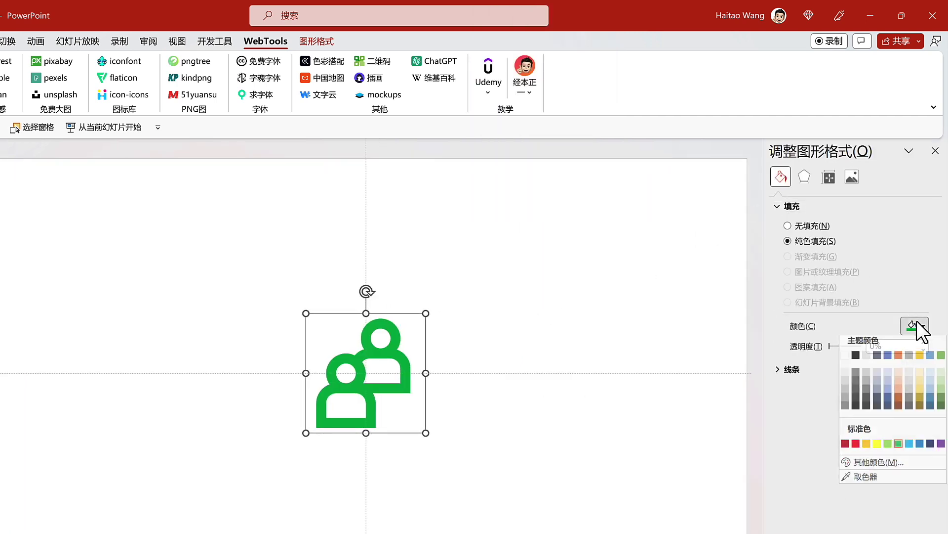
left_click(876, 468)
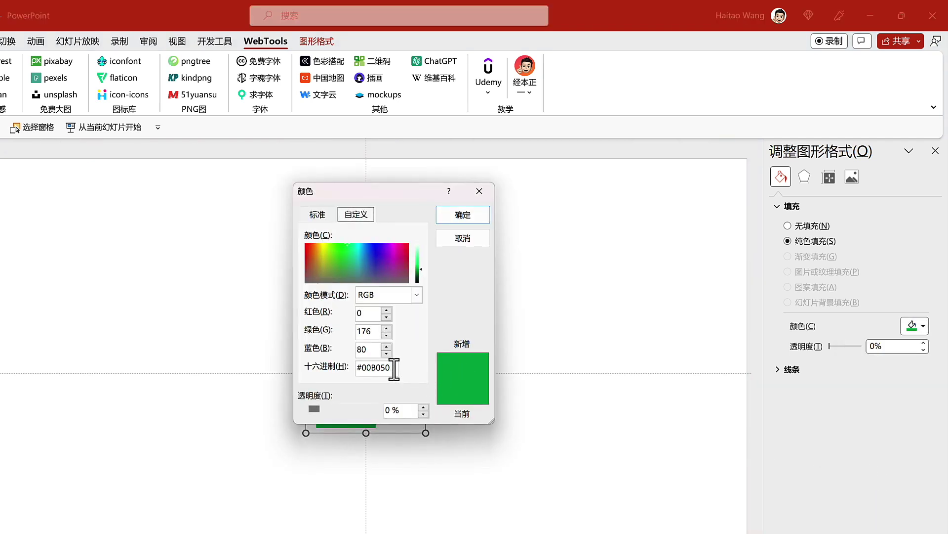
left_click_drag(393, 368, 282, 322)
type("#4A8C74")
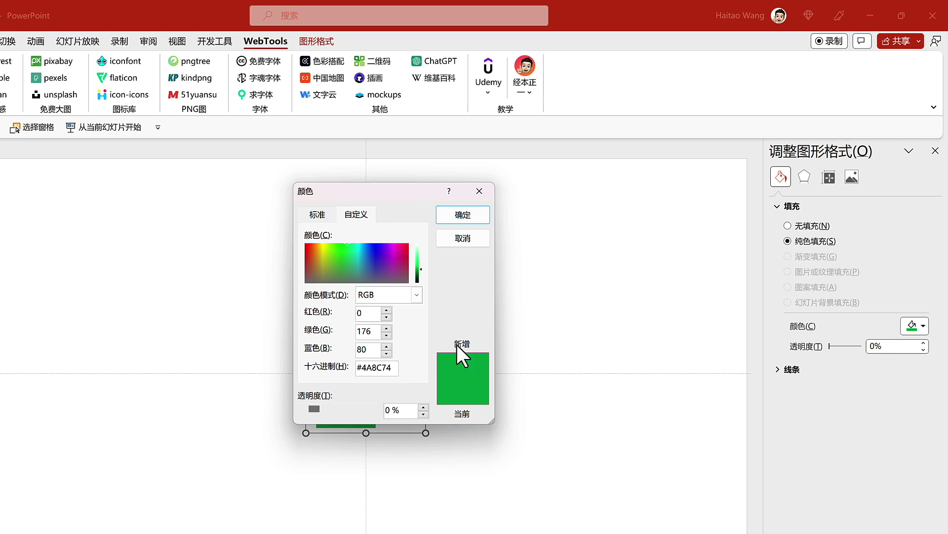
left_click(471, 222)
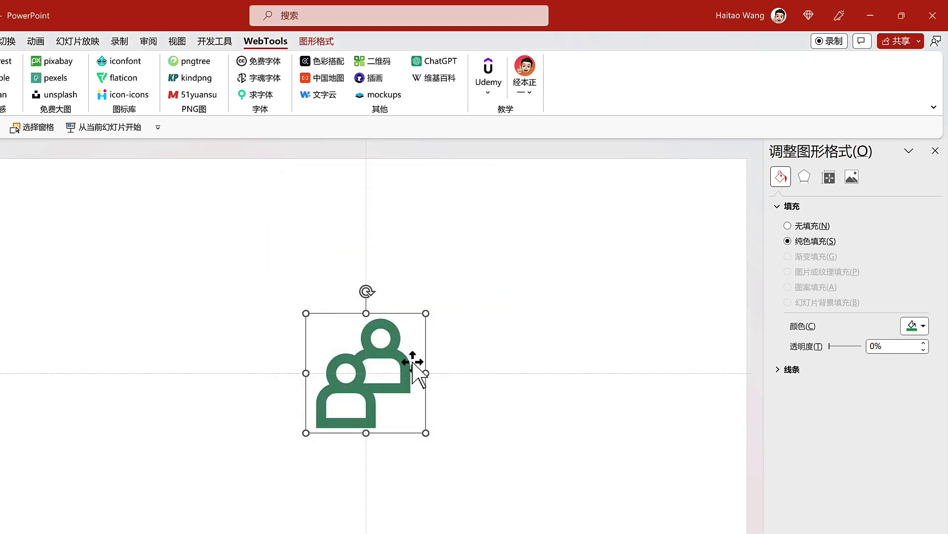
left_click(462, 335)
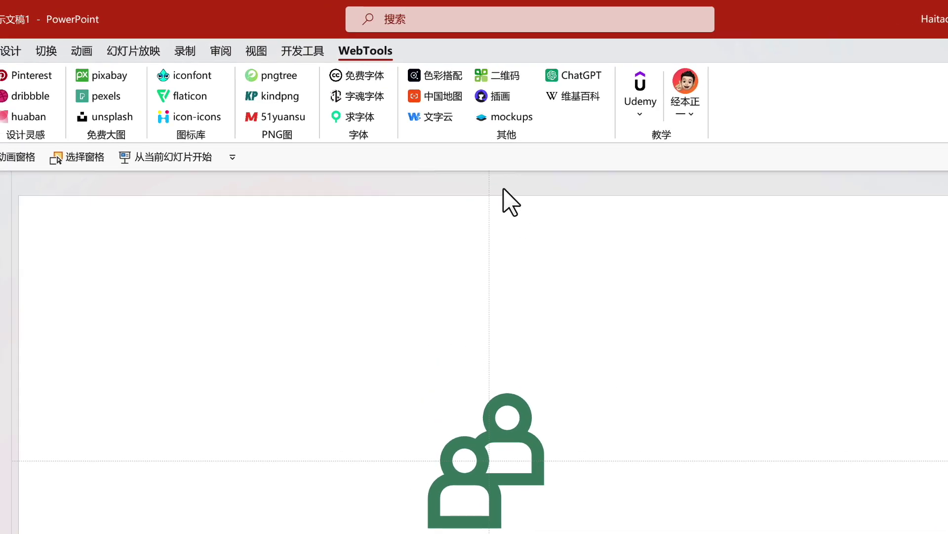
Open DataV.GeoAtlas and download the whole China map as SVG
left_click(447, 95)
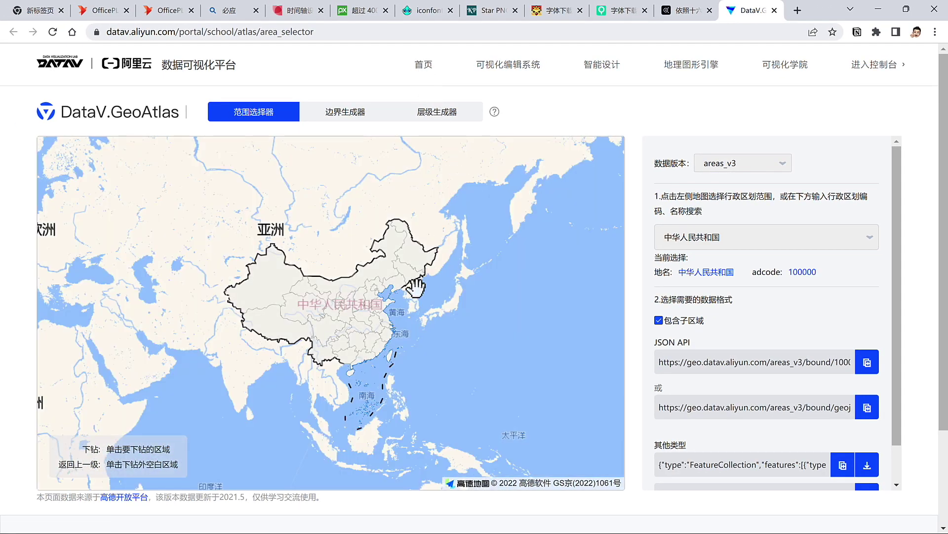
scroll(747, 287, "down", 1)
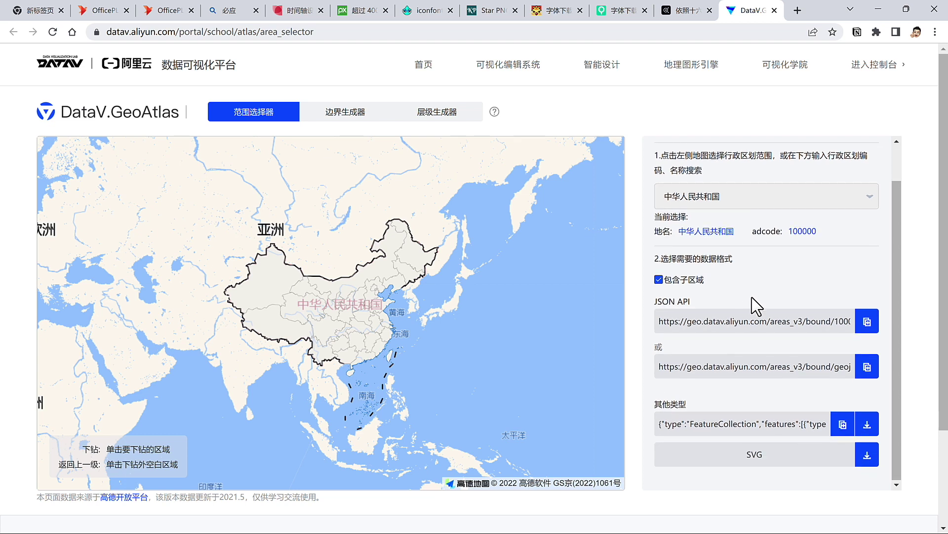
left_click(867, 458)
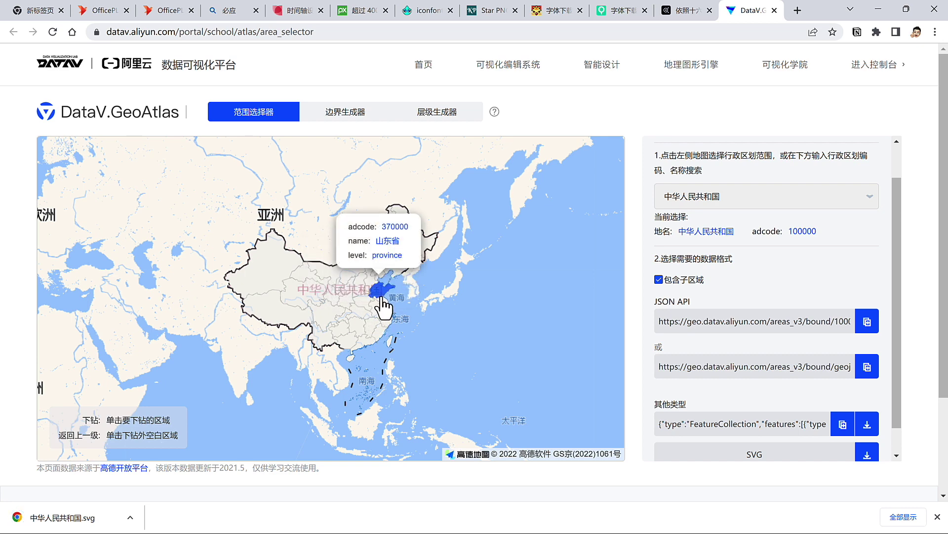
Drill down through 山东省 to 青岛市 and download the Qingdao map as SVG
left_click(382, 298)
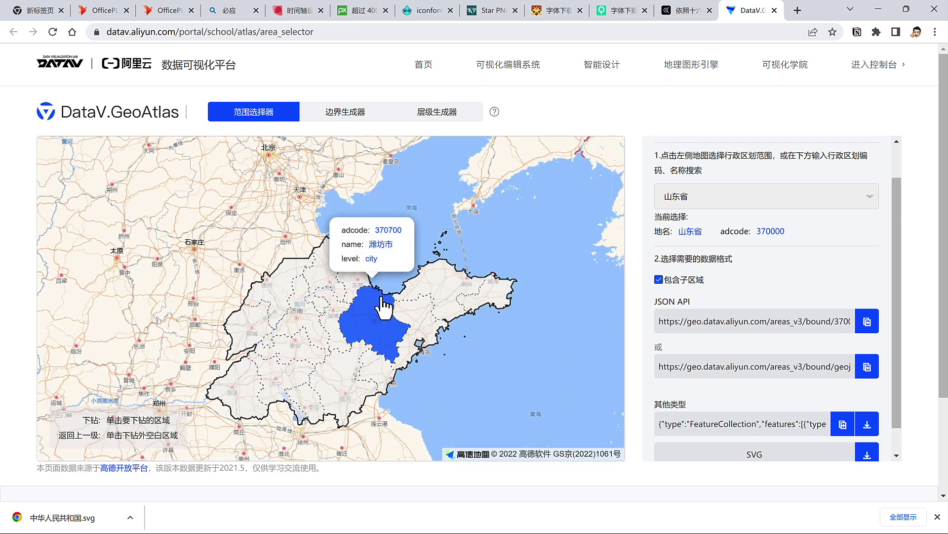
left_click(421, 312)
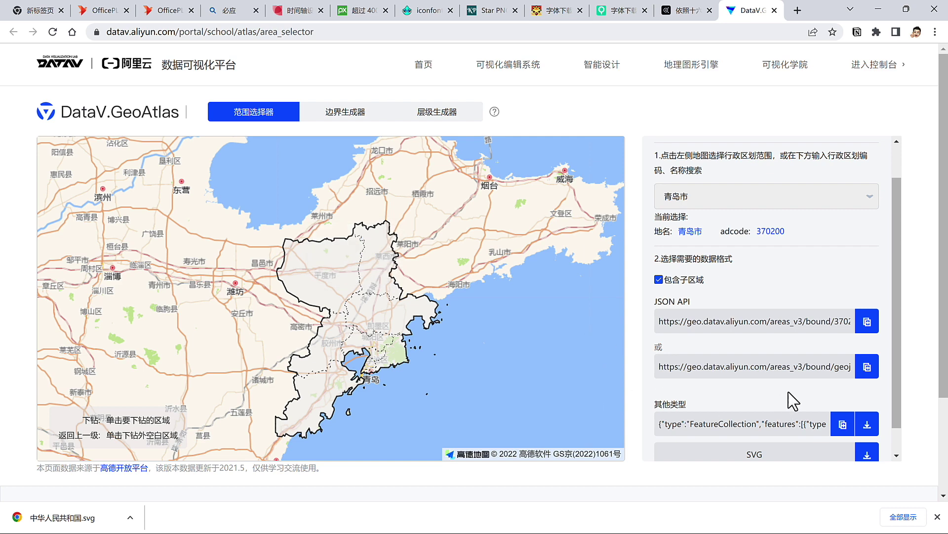
scroll(789, 392, "down", 1)
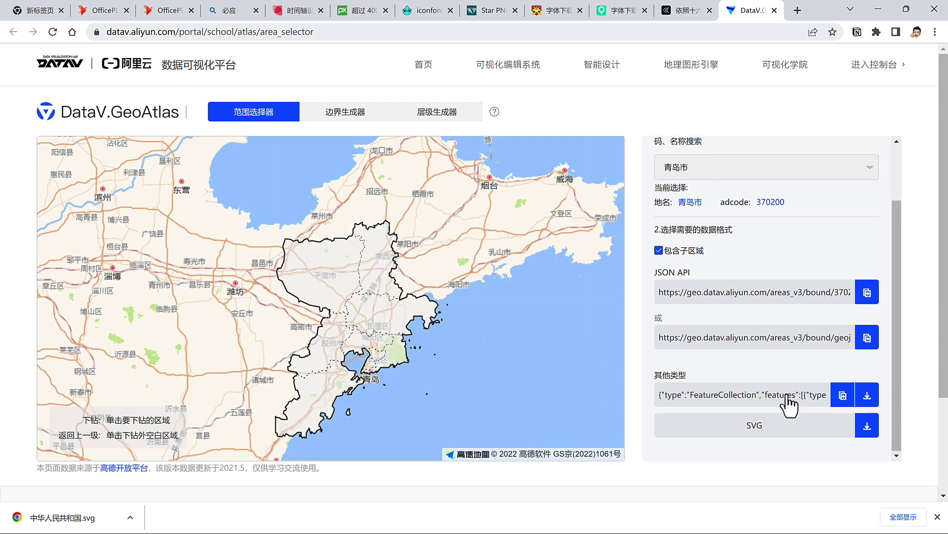
left_click(862, 428)
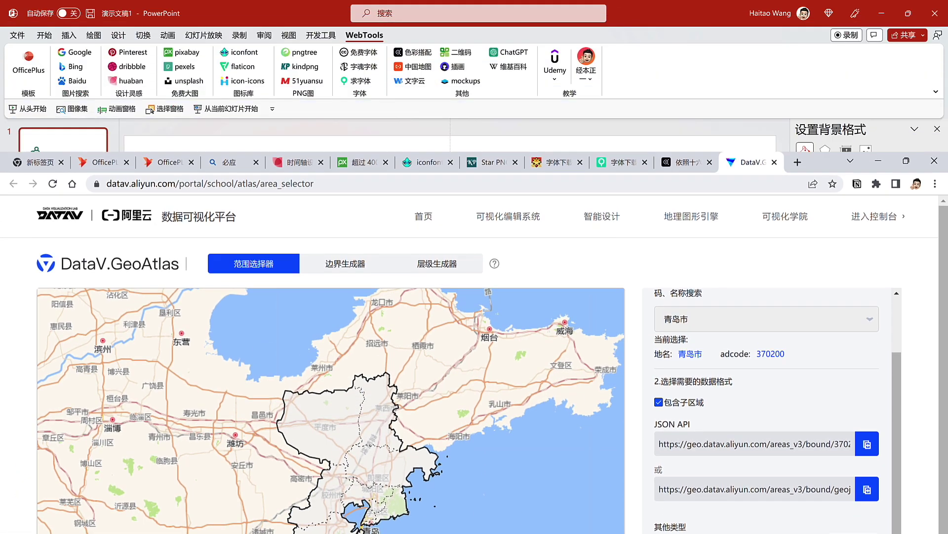
Paste the Qingdao SVG map, convert it to shapes, and fill the northern district green
key("ctrl+v")
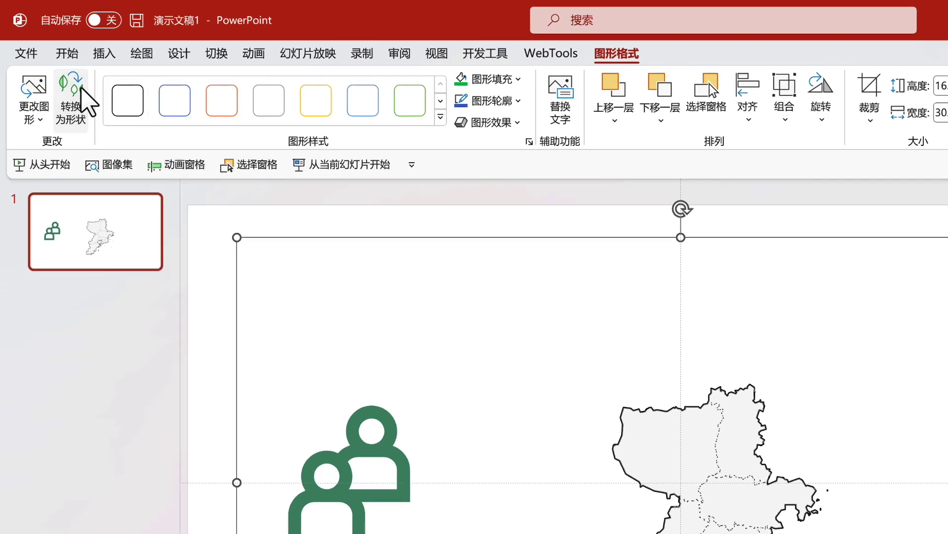
left_click(81, 89)
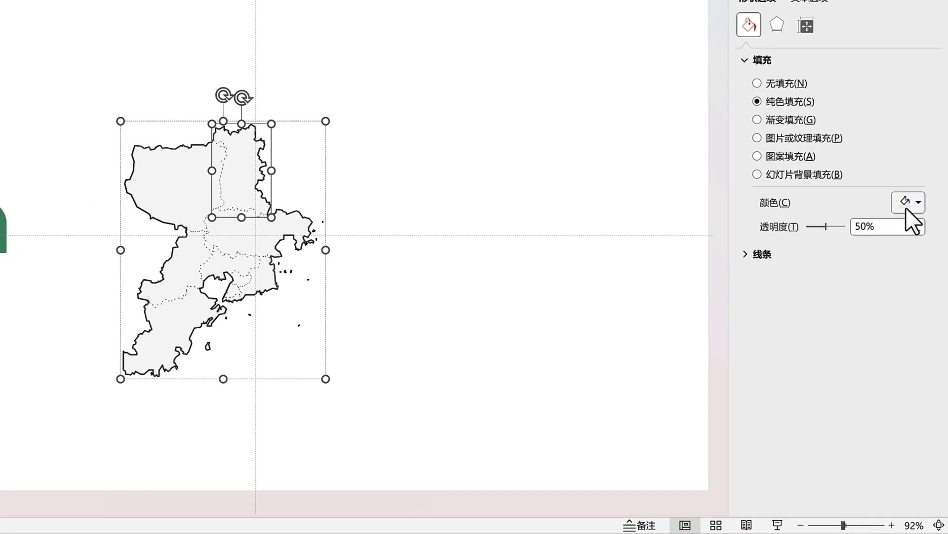
left_click(919, 297)
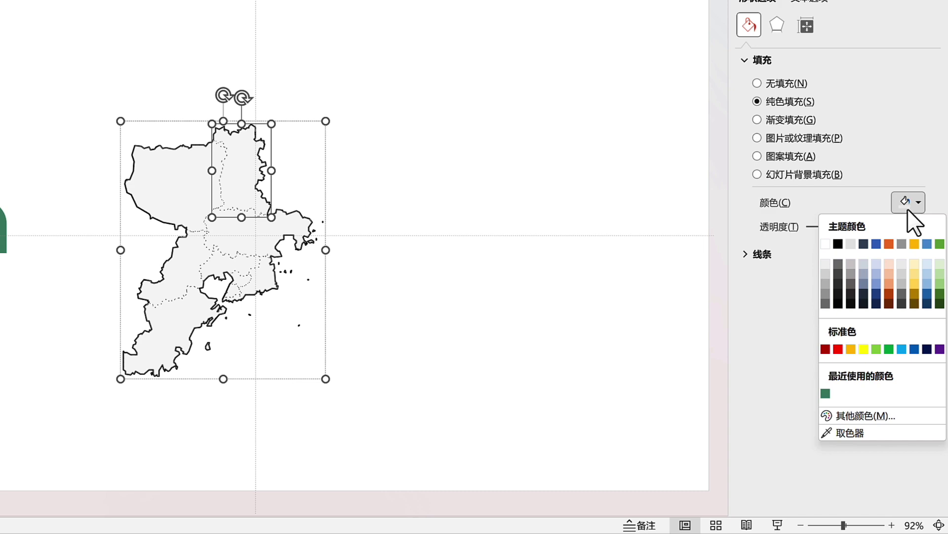
left_click(887, 349)
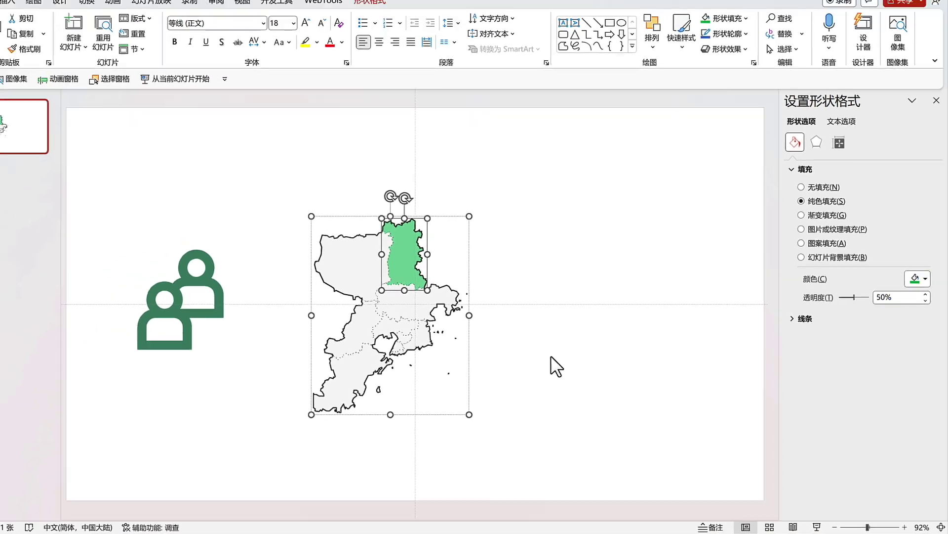
Fill the district below it yellow, then launch the WebTools 文字云 word-cloud site
left_click(418, 302)
left_click(918, 278)
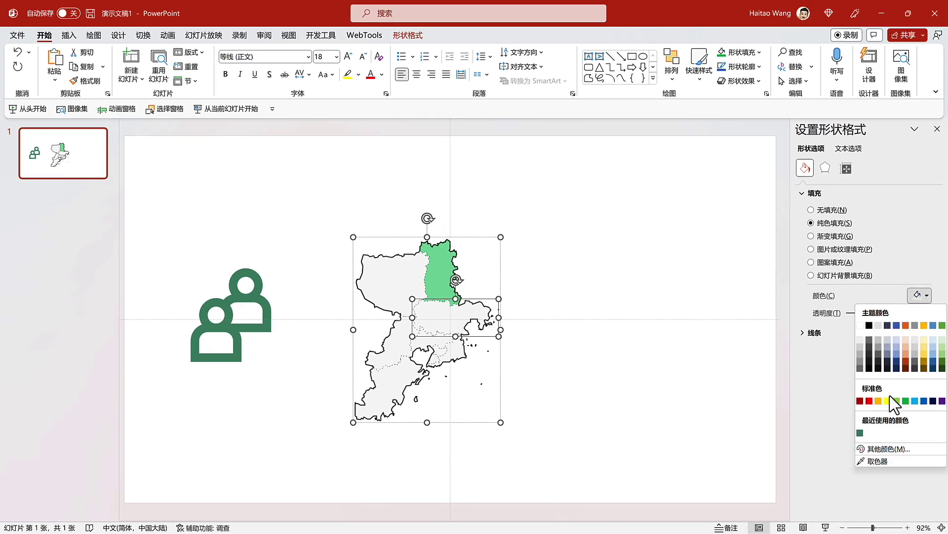
left_click(888, 400)
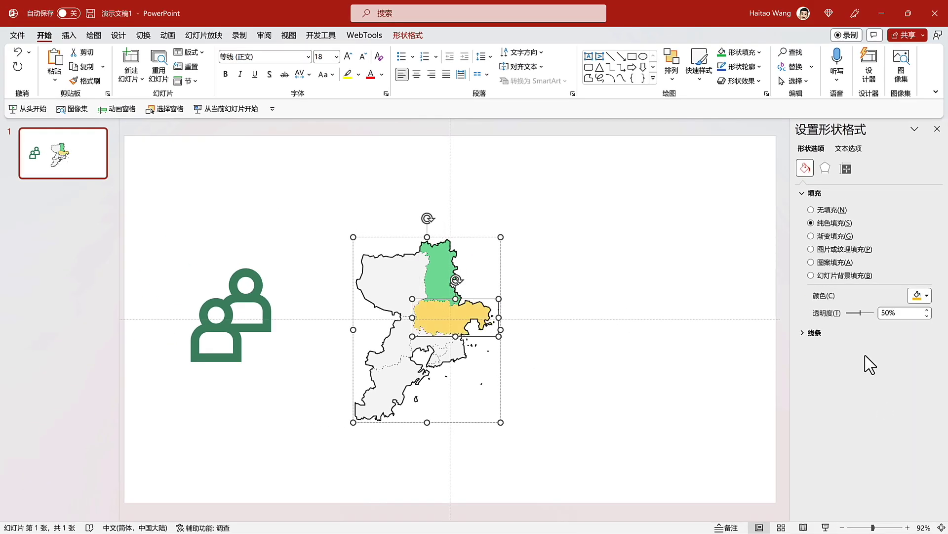
left_click_drag(854, 313, 858, 316)
key("Escape")
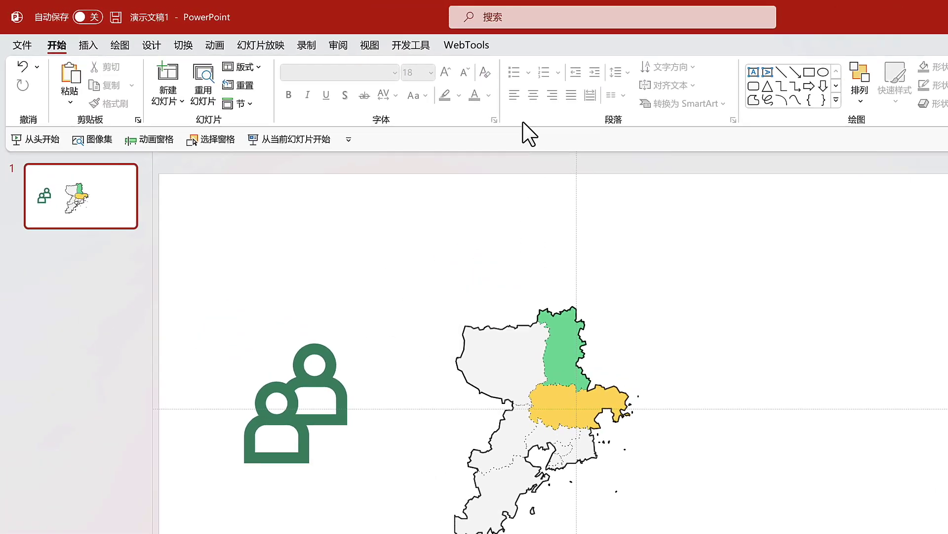
left_click(383, 40)
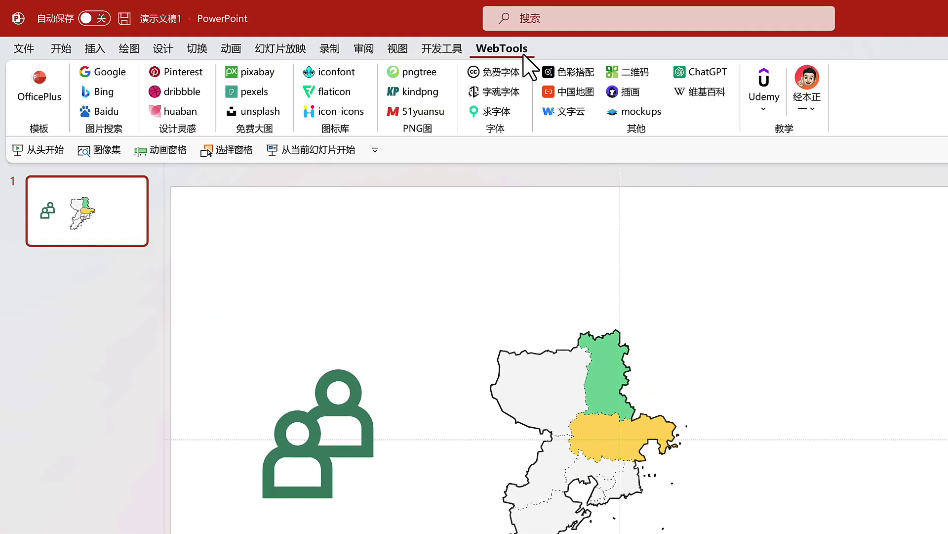
left_click(571, 112)
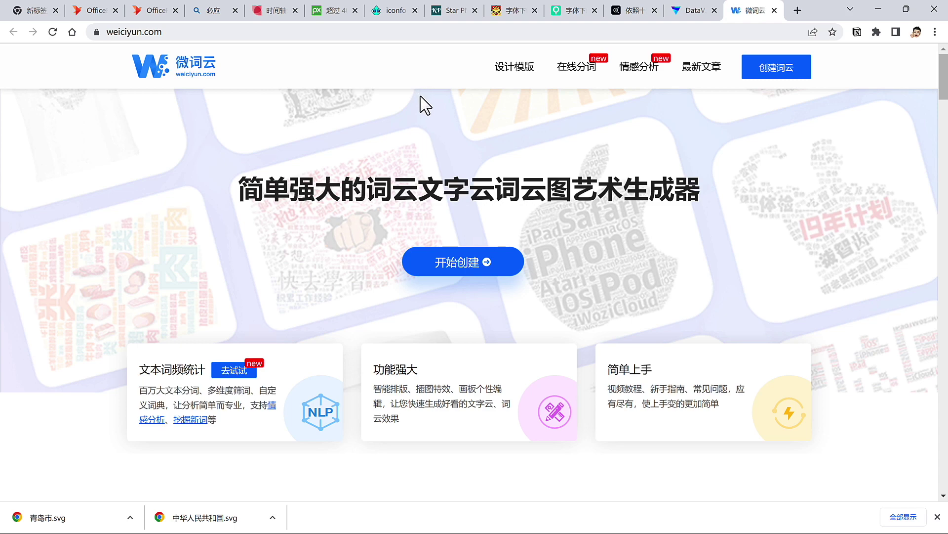
Browse the weiciyun.com templates and start a new word cloud with 创建词云
scroll(426, 114, "down", 3)
scroll(428, 120, "down", 3)
scroll(428, 123, "down", 3)
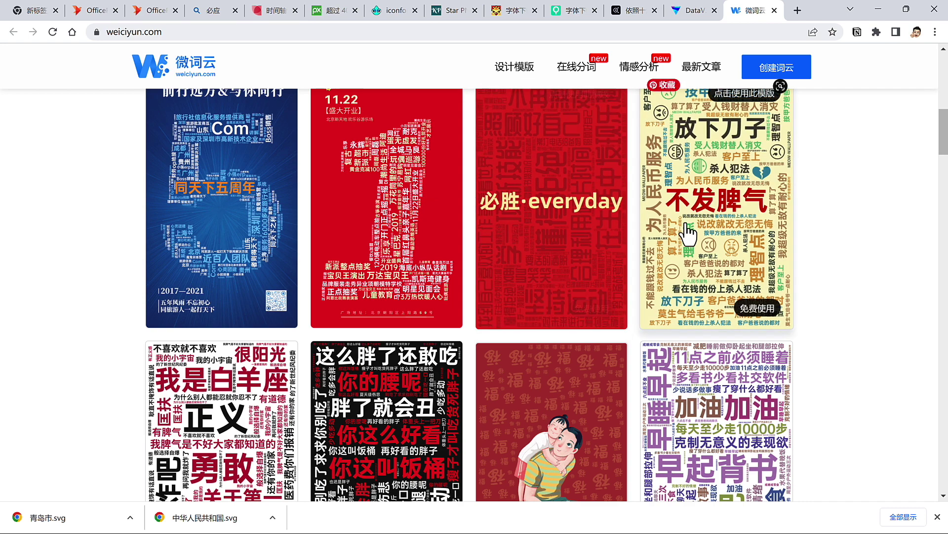
scroll(694, 240, "down", 3)
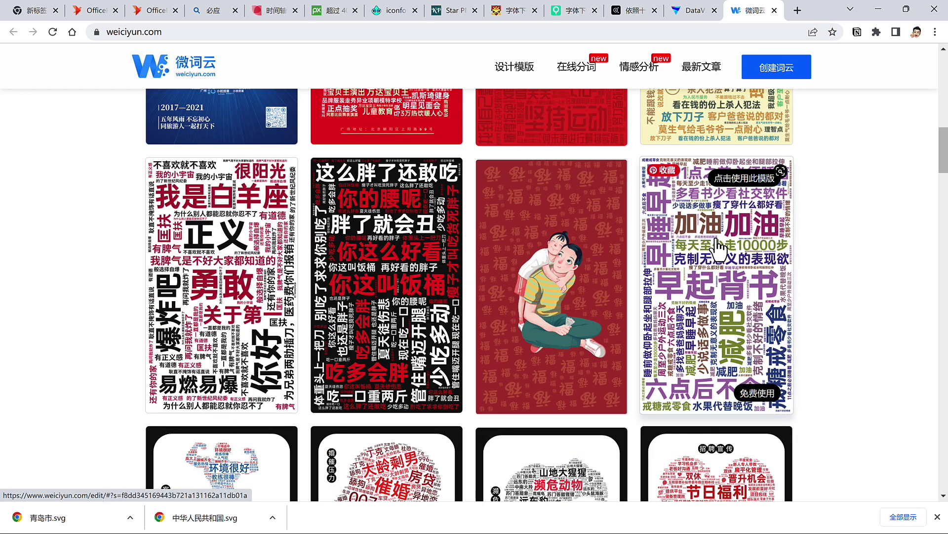
left_click(775, 67)
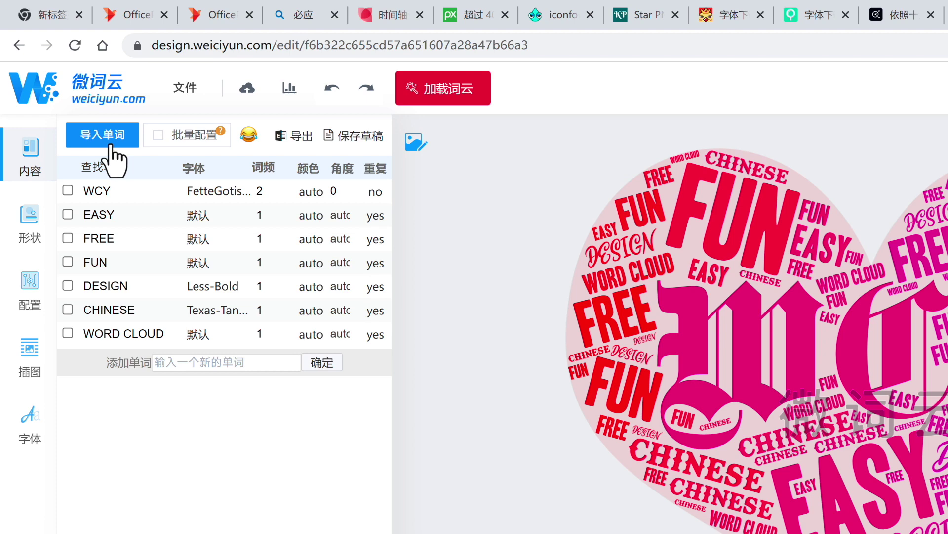
Apply the man's portrait silhouette from 形状 as the cloud outline, then review the 配置 layout and font options
left_click(41, 225)
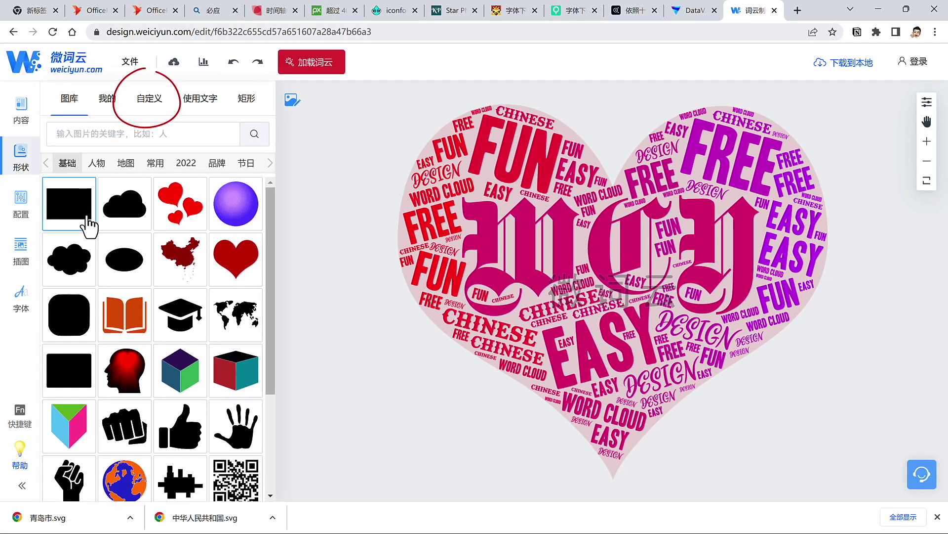
scroll(88, 227, "down", 3)
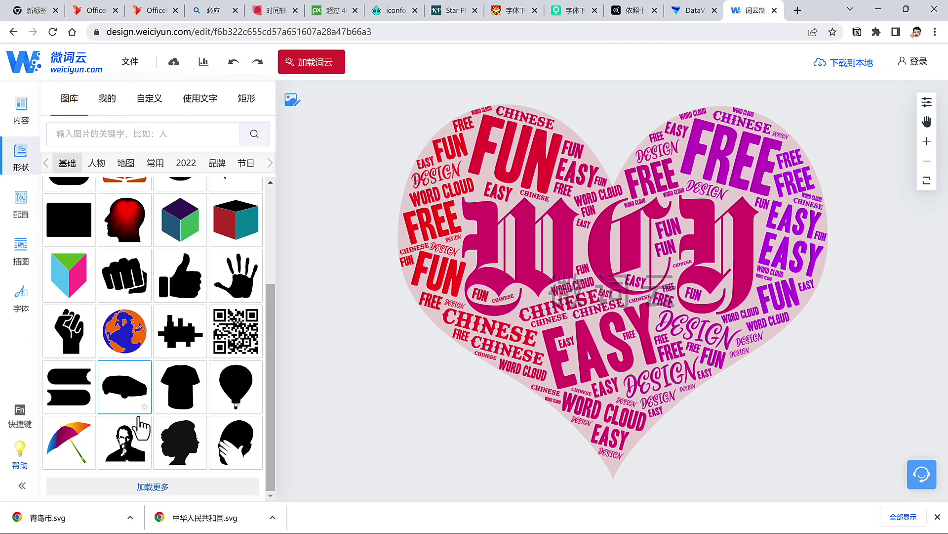
left_click(141, 444)
left_click(141, 445)
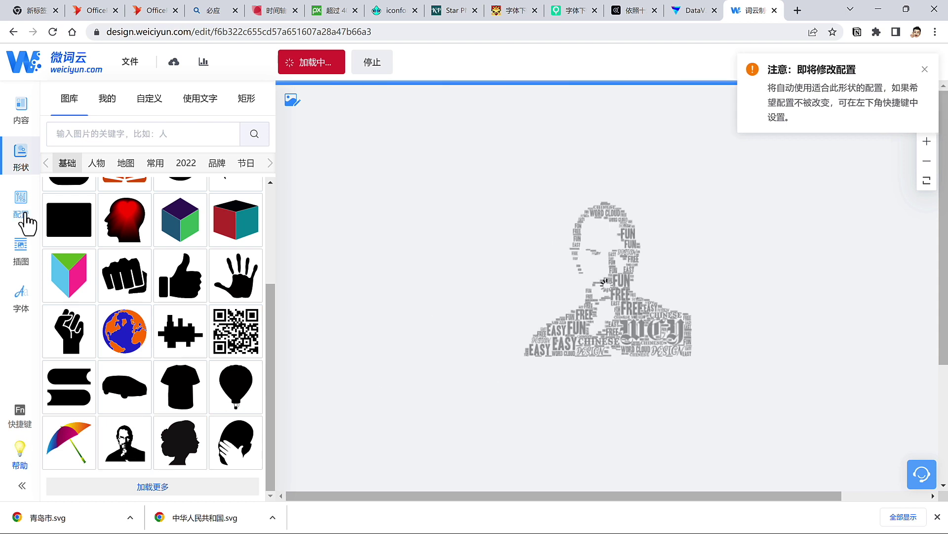
left_click(23, 217)
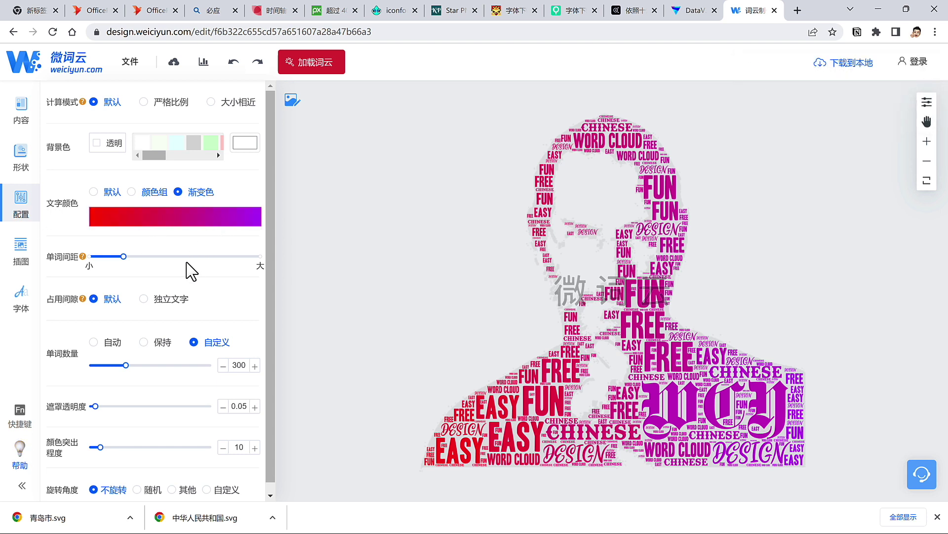
scroll(216, 272, "down", 1)
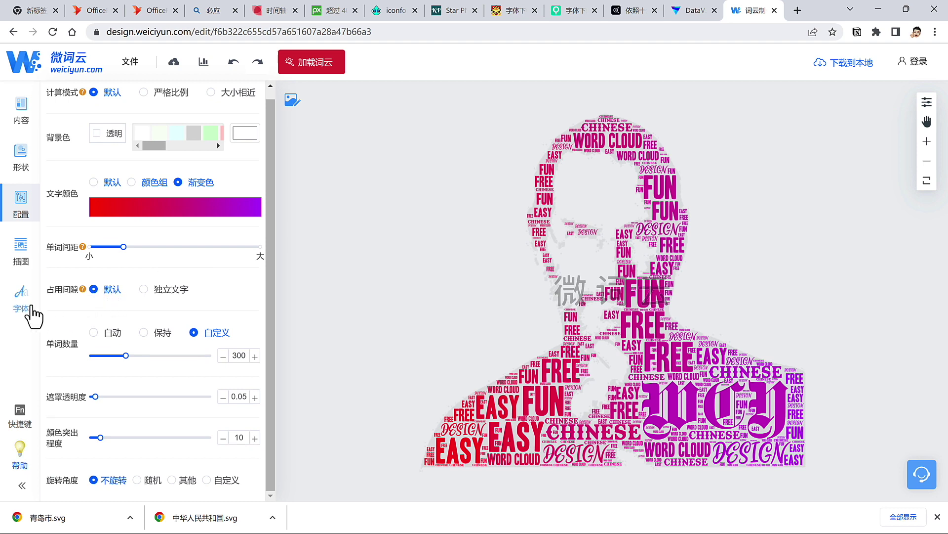
left_click(31, 314)
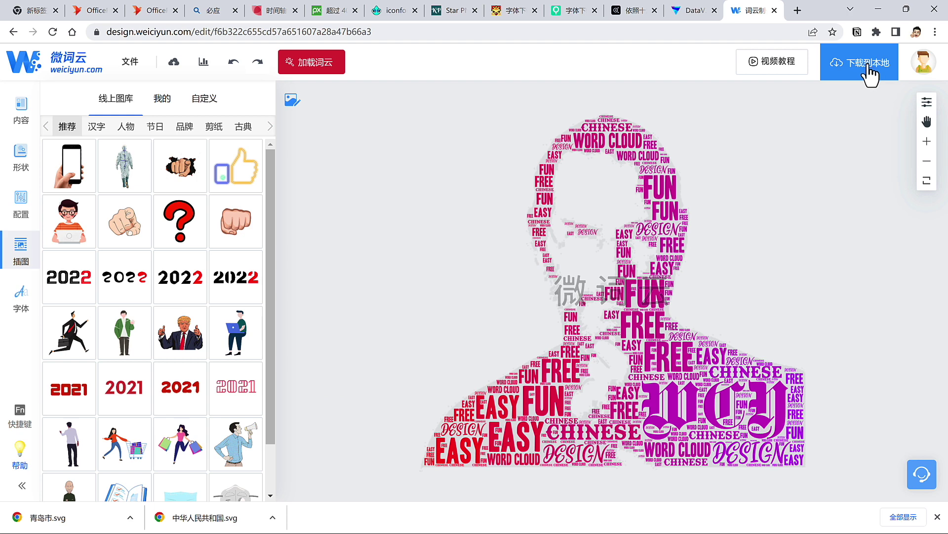
Download the portrait word cloud as PNG via 下载到本地, then close the dialog
left_click(869, 63)
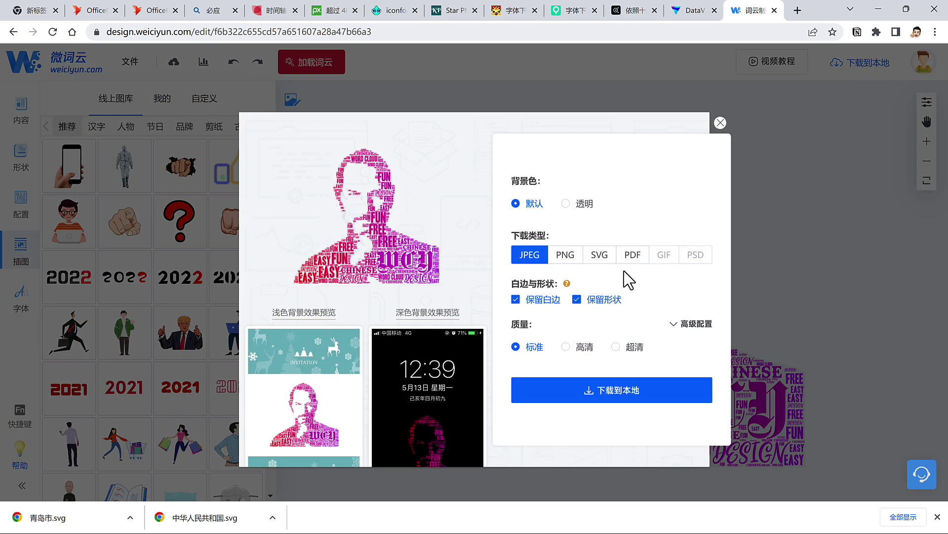
left_click(571, 265)
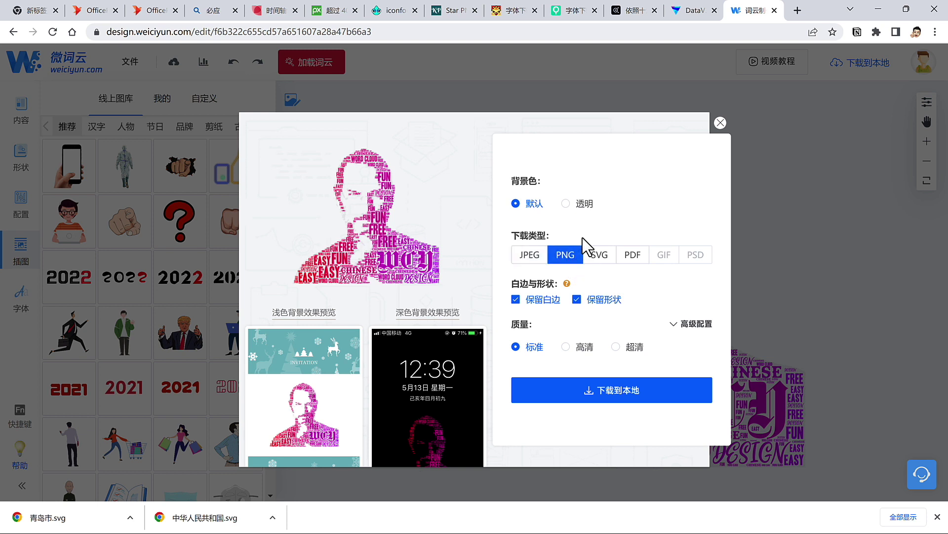
left_click(614, 395)
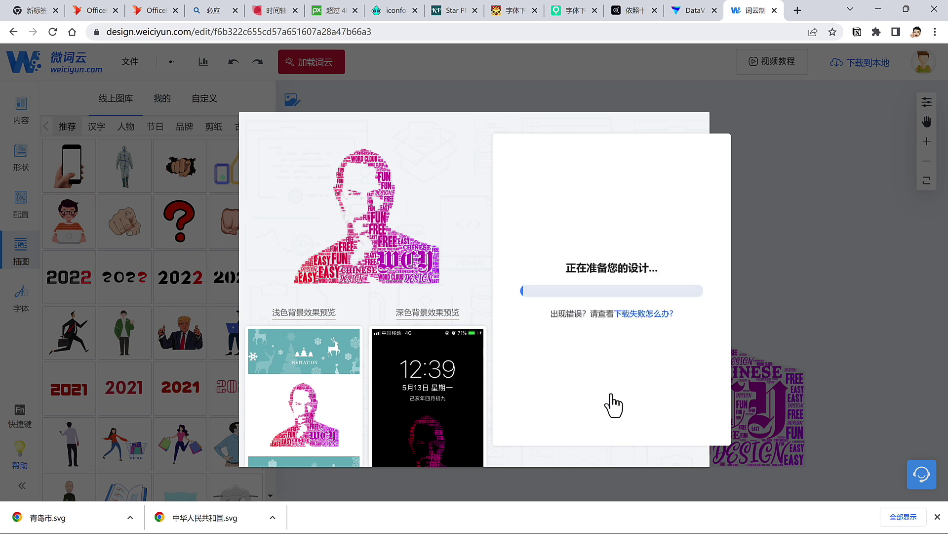
left_click(720, 123)
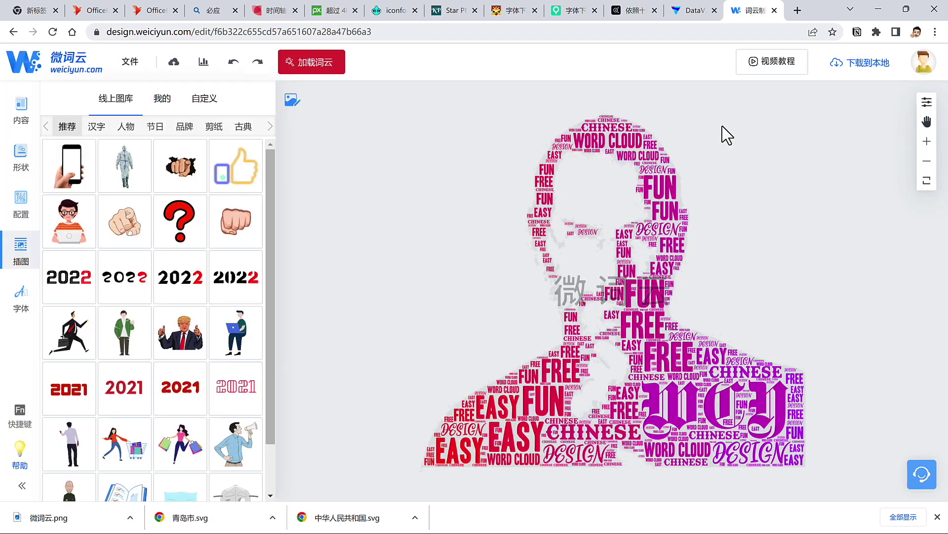